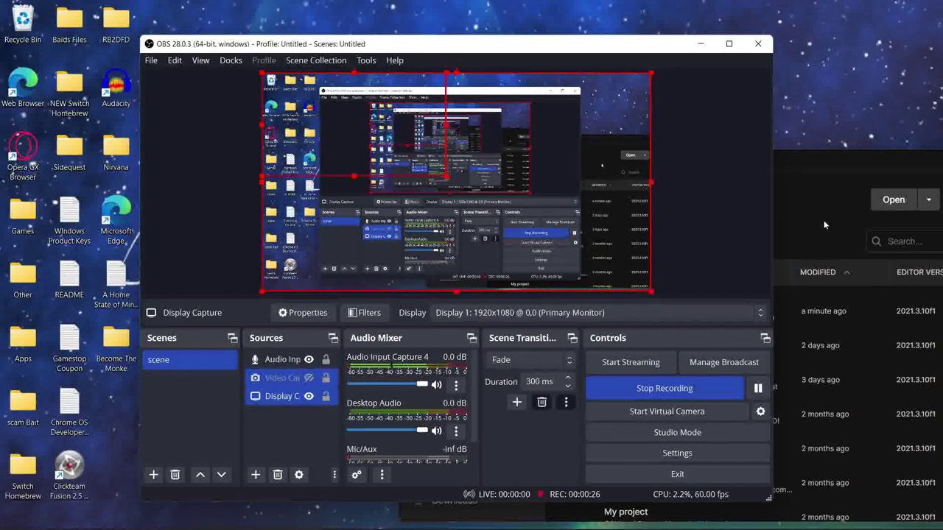
Bring the Unity Hub projects window in front of the recording OBS Studio.
{"action": "left_click", "coordinate": [821, 219]}
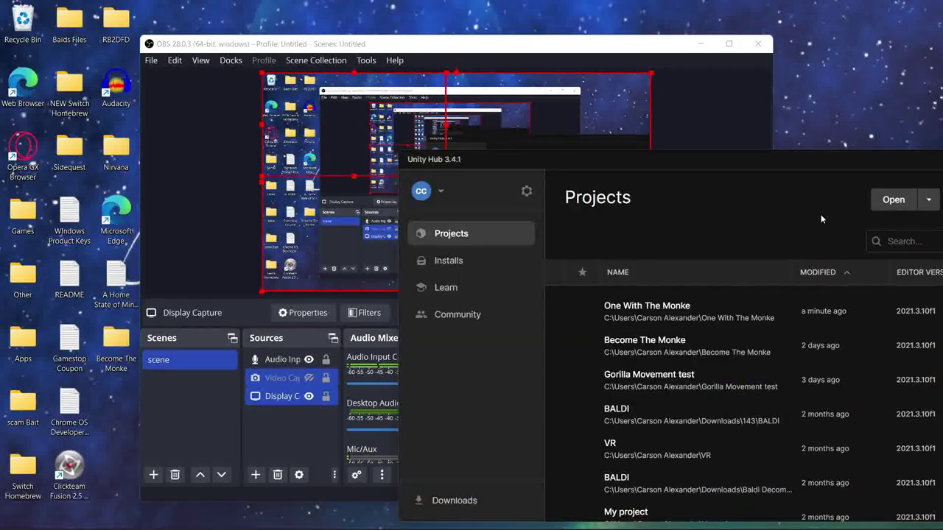
Maximize Unity Hub, confirm editor 2021.3.10f1 under Installs, then return to Projects.
{"action": "left_click_drag", "start_coordinate": [720, 165], "coordinate": [492, 83]}
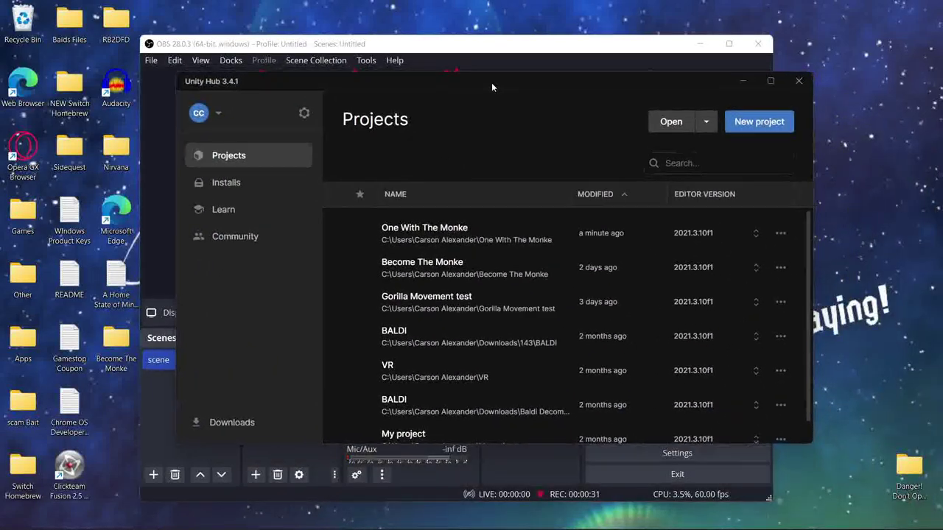
{"action": "left_click", "coordinate": [768, 83]}
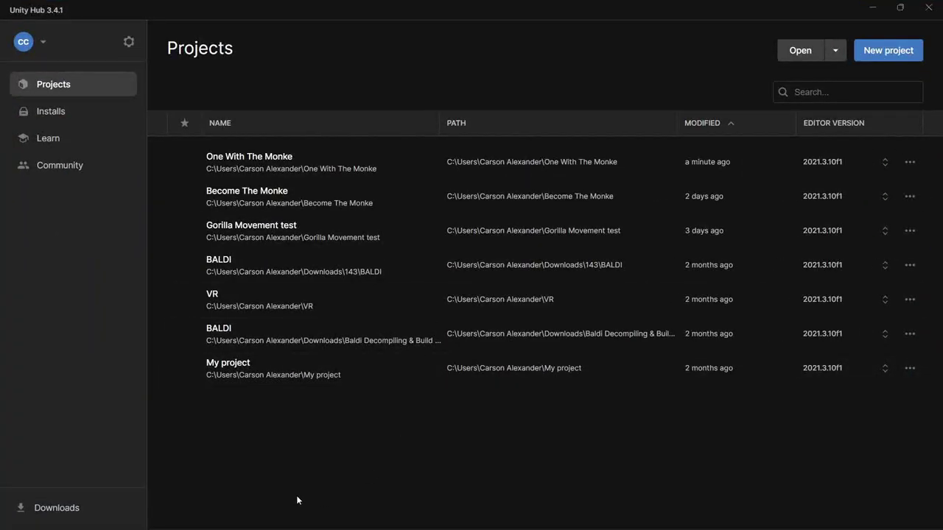
{"action": "left_click", "coordinate": [50, 112]}
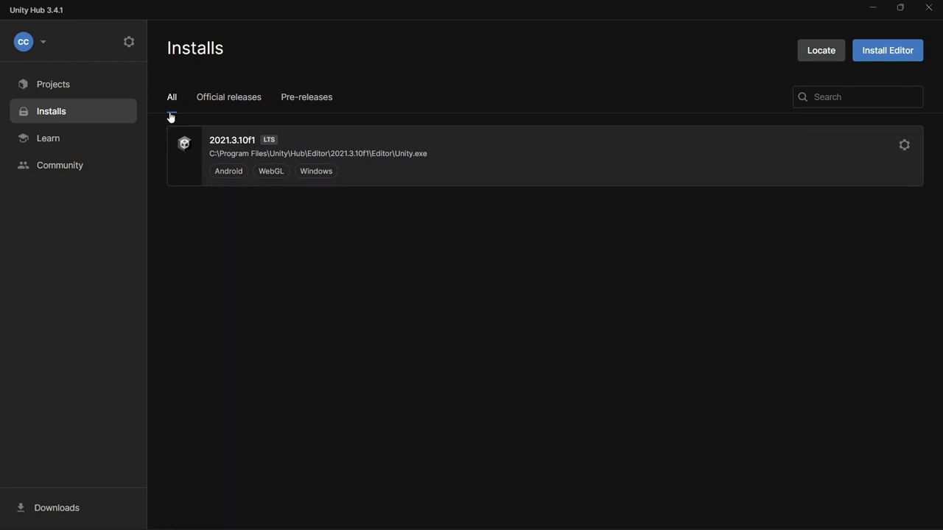
{"action": "left_click", "coordinate": [48, 82]}
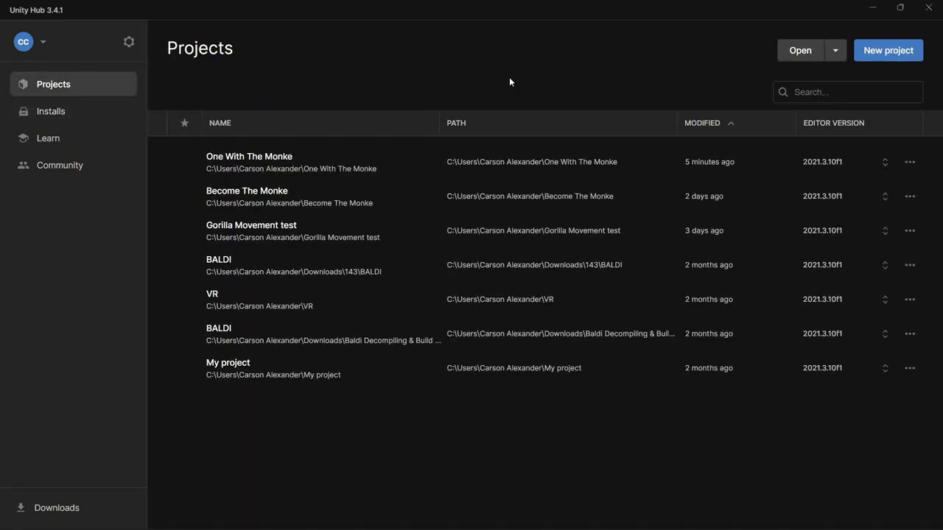
Create a 3D-template project named 'tutorial' on editor 2021.3.10f1.
{"action": "left_click", "coordinate": [890, 55]}
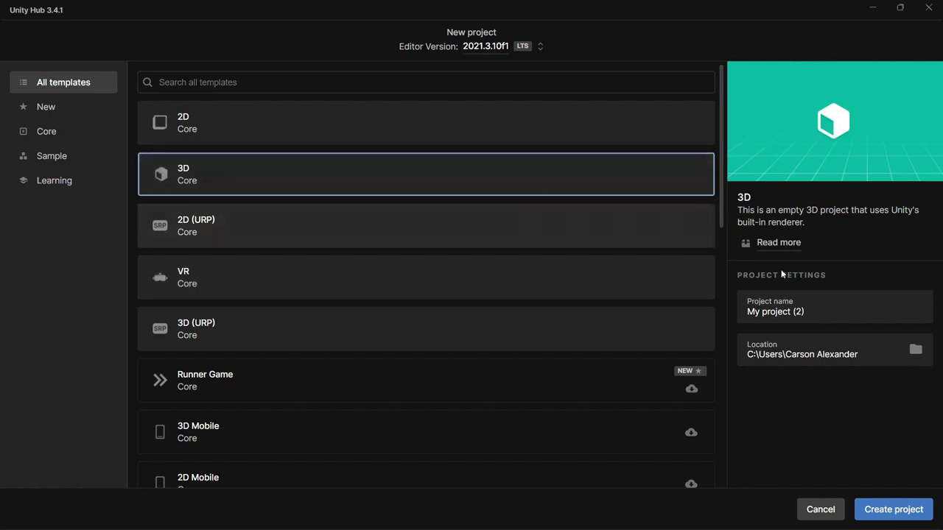
{"action": "left_click", "coordinate": [842, 302]}
{"action": "key", "text": "BackSpace"}
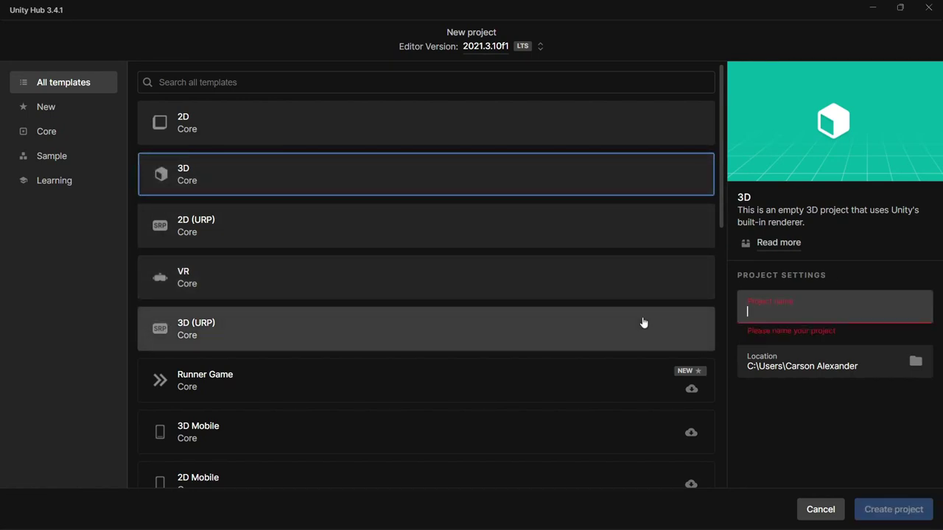
{"action": "type", "text": "tuto"}
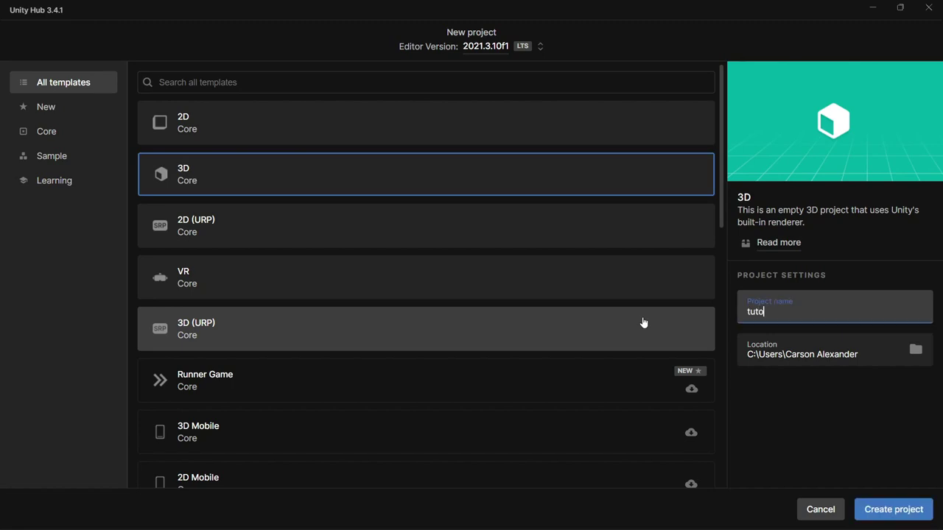
{"action": "type", "text": "rial"}
{"action": "left_click", "coordinate": [900, 514]}
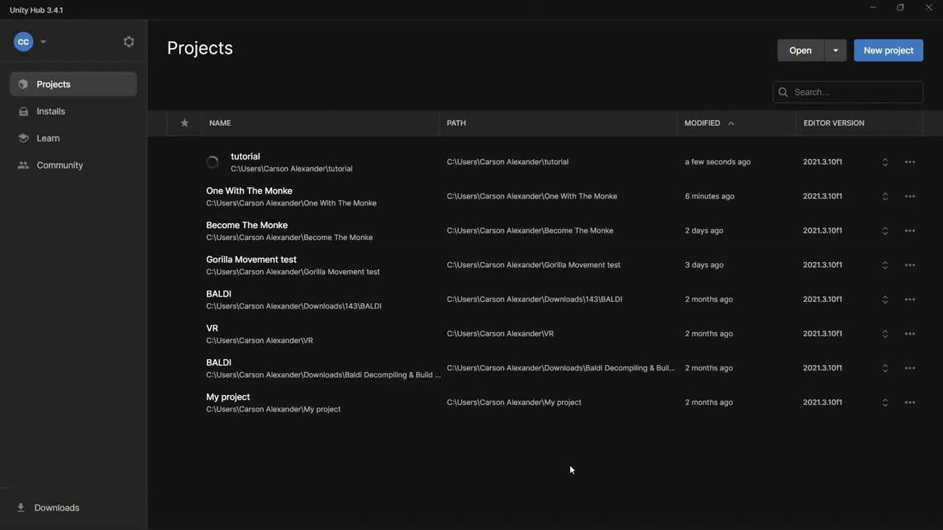
Launch Opera GX from the taskbar and close its loading tab while the project loads.
{"action": "mouse_move", "coordinate": [554, 527]}
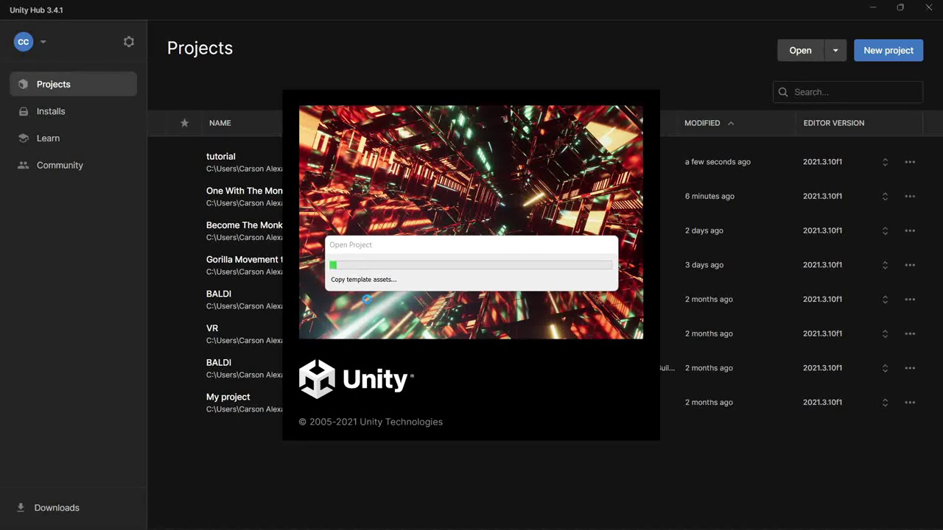
{"action": "mouse_move", "coordinate": [505, 525]}
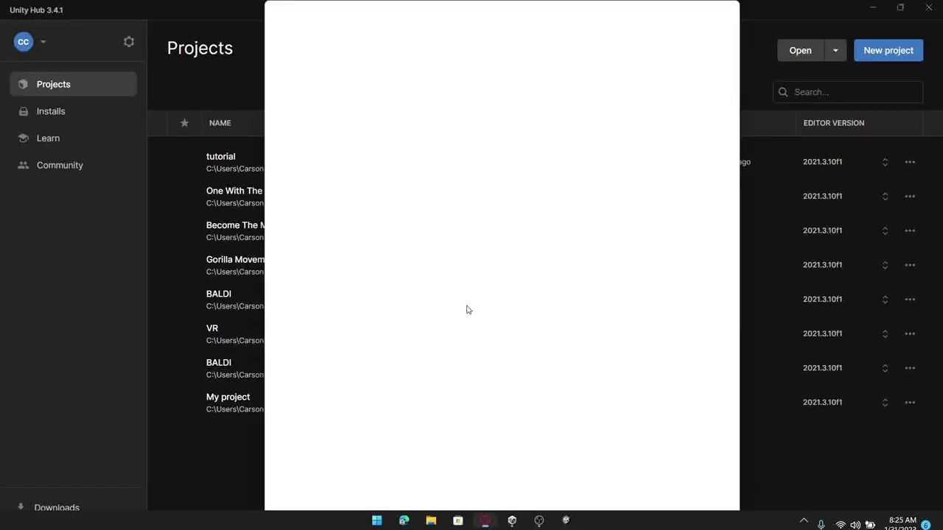
{"action": "left_click", "coordinate": [425, 16]}
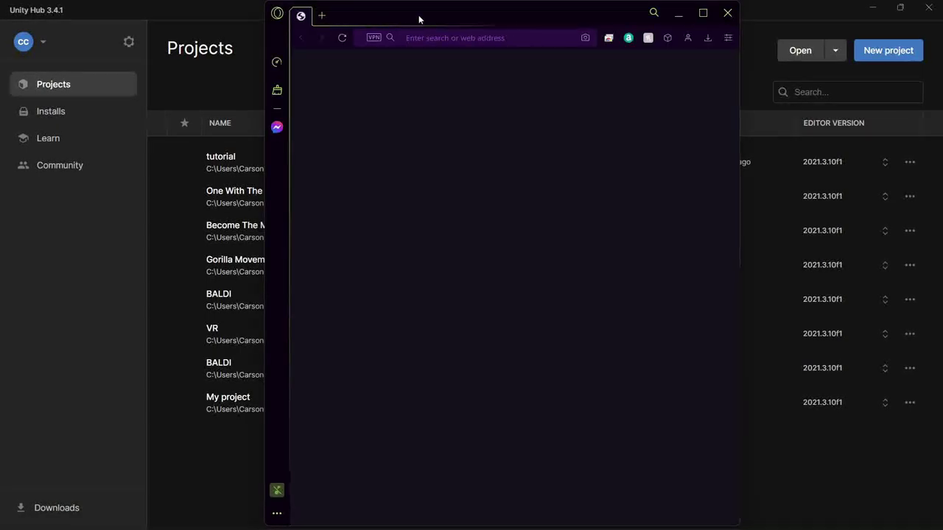
Search Google for gorilla tag locomotion and open the Another-Axiom GorillaLocomotion GitHub repository.
{"action": "type", "text": "goril"}
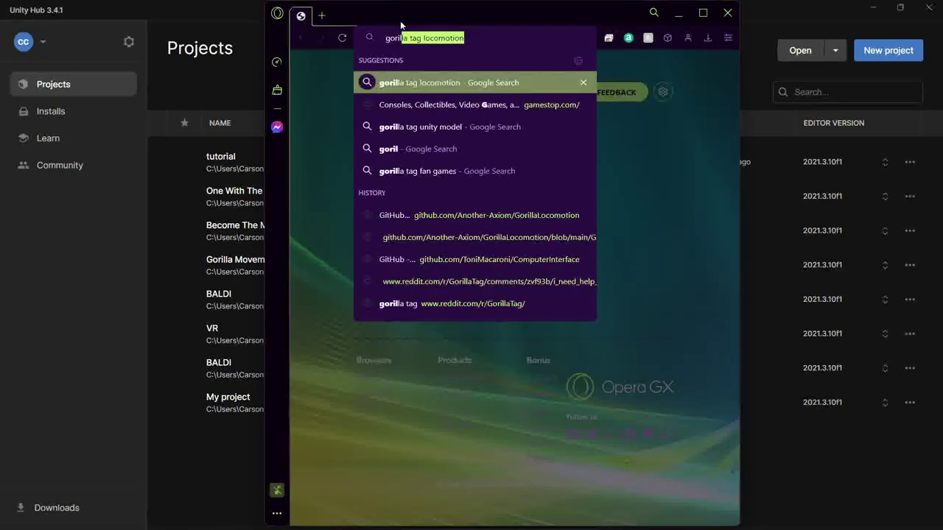
{"action": "type", "text": "l"}
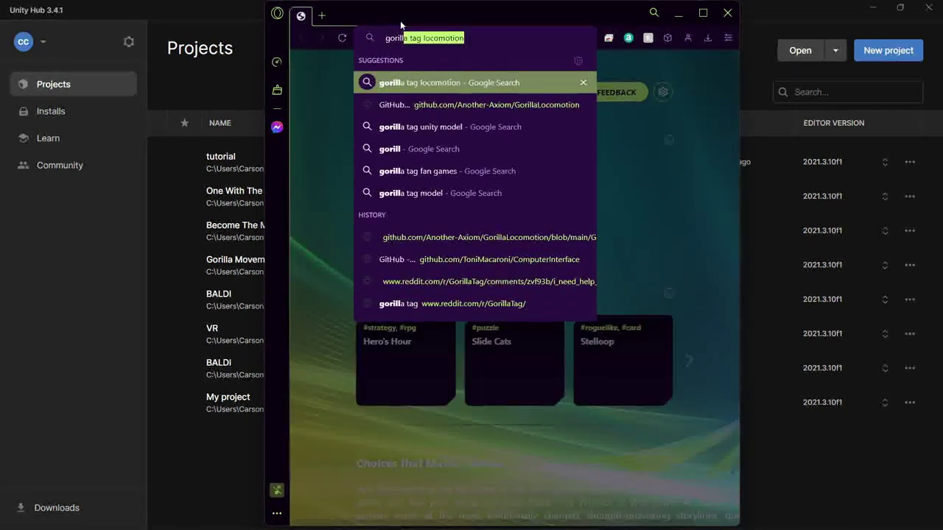
{"action": "key", "text": "Return"}
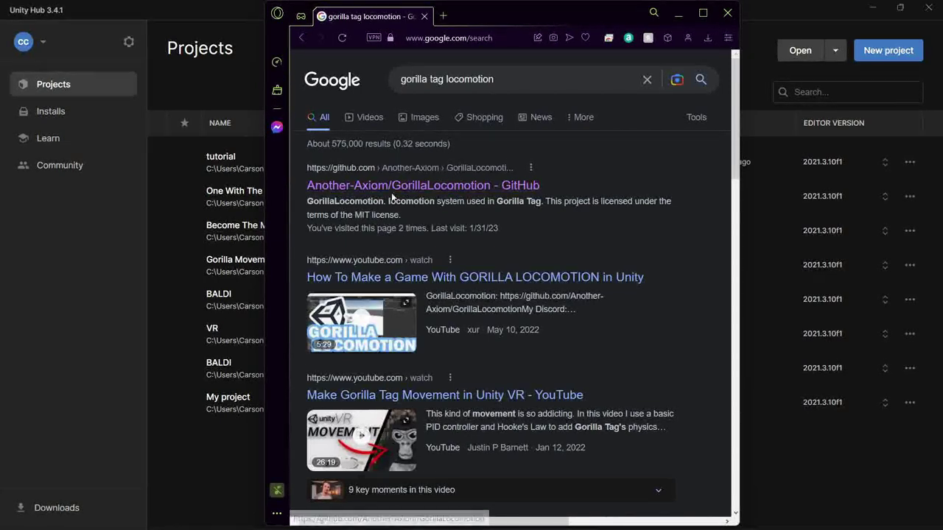
{"action": "left_click", "coordinate": [376, 187]}
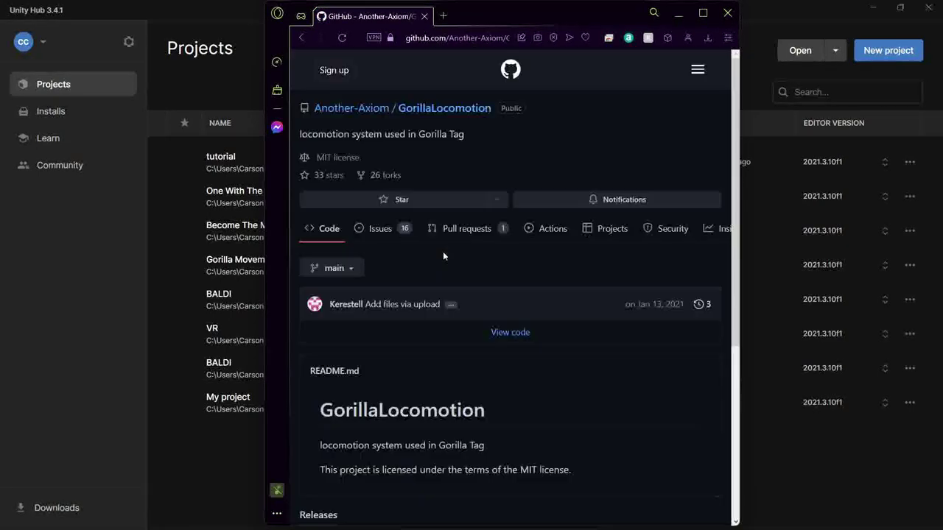
{"action": "left_click", "coordinate": [702, 15]}
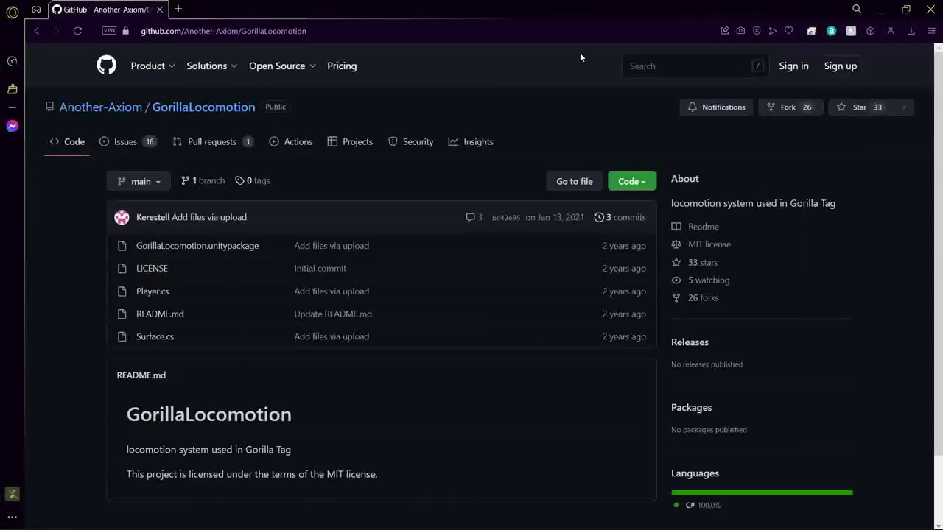
Download GorillaLocomotion.unitypackage from the repository and close Opera GX.
{"action": "left_click", "coordinate": [174, 250]}
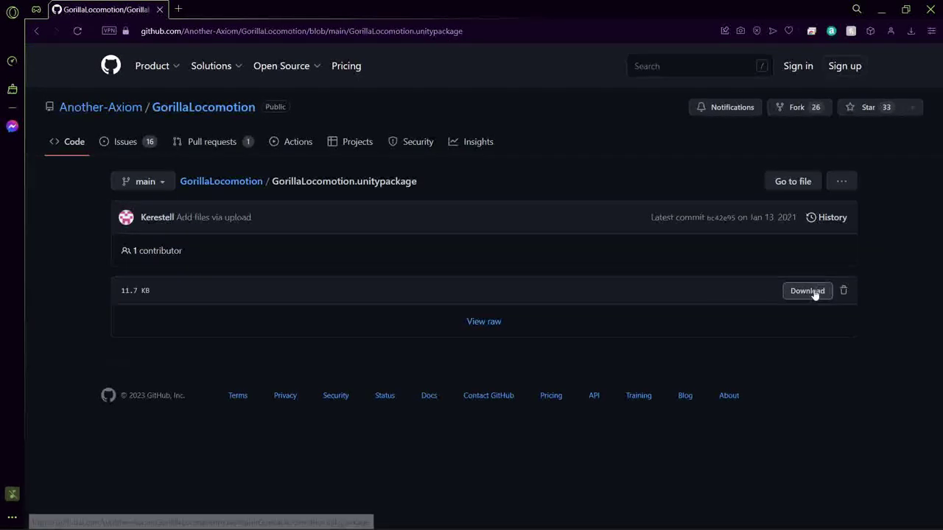
{"action": "left_click", "coordinate": [807, 291]}
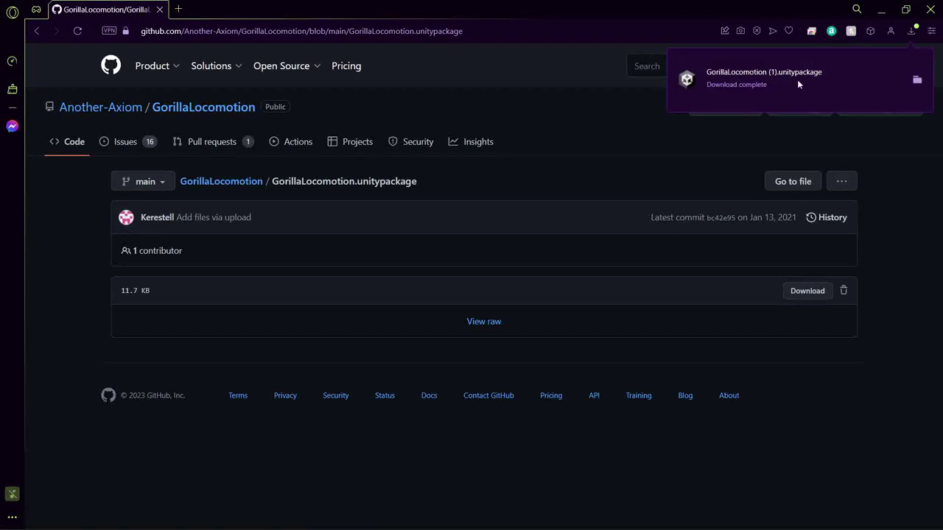
{"action": "left_click", "coordinate": [930, 9]}
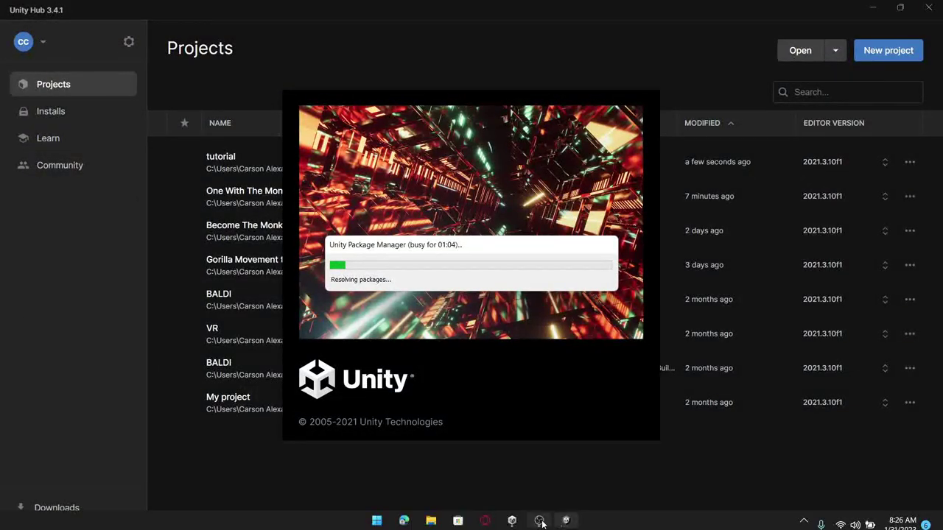
Raise the loaded tutorial project's Unity Editor window over OBS and maximize it.
{"action": "left_click", "coordinate": [567, 442]}
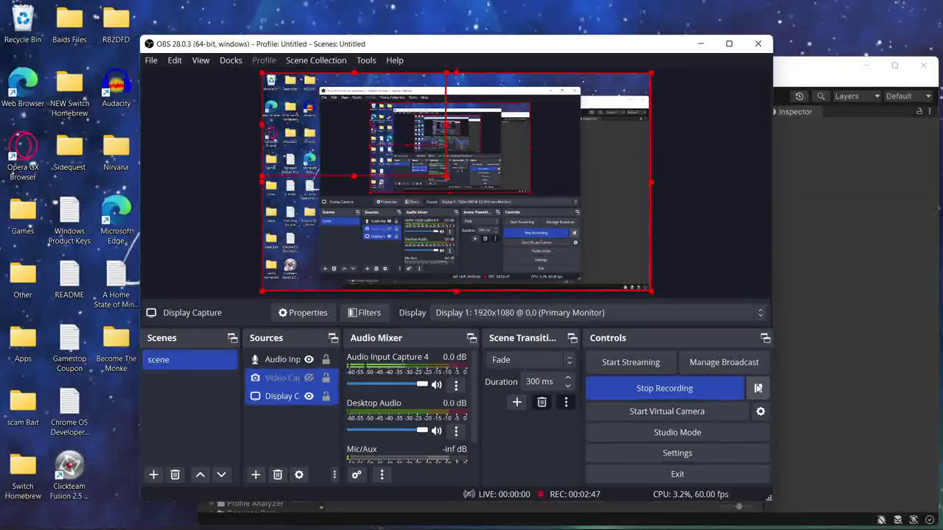
{"action": "left_click", "coordinate": [828, 68]}
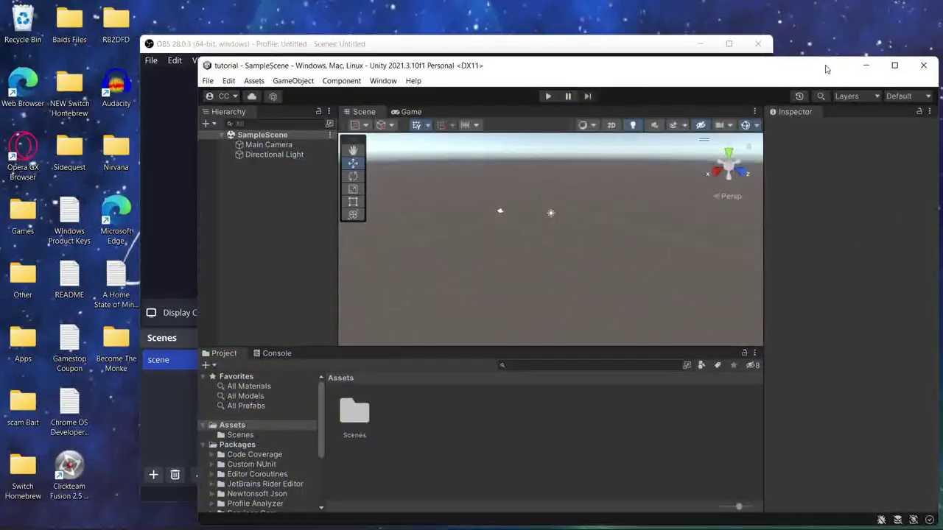
{"action": "left_click_drag", "start_coordinate": [801, 74], "coordinate": [730, 53]}
{"action": "left_click", "coordinate": [822, 44]}
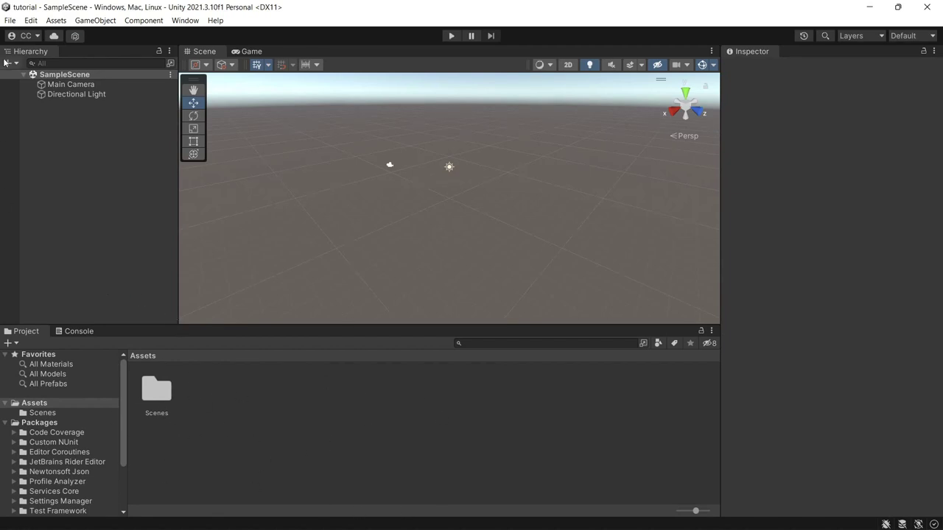
Install XR Plugin Management from the XR Plugin Management page of Edit > Project Settings.
{"action": "left_click", "coordinate": [31, 21]}
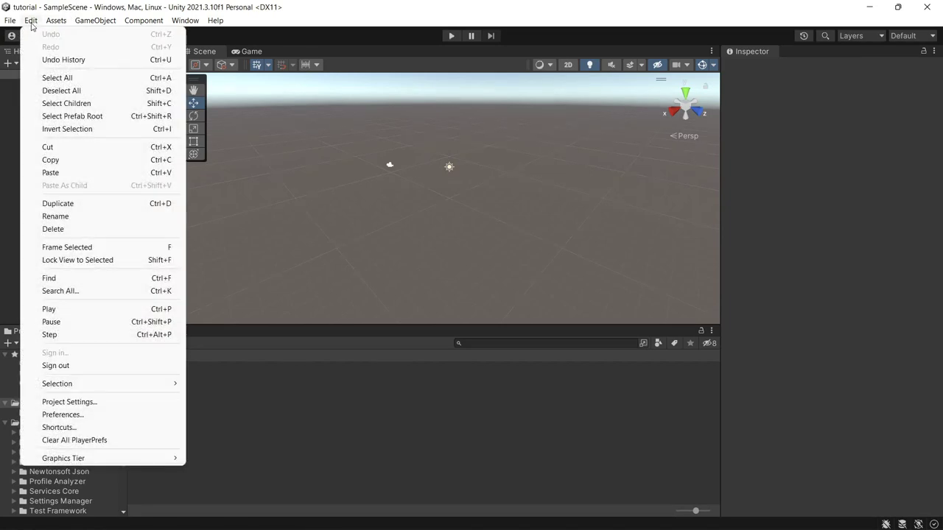
{"action": "left_click", "coordinate": [83, 402]}
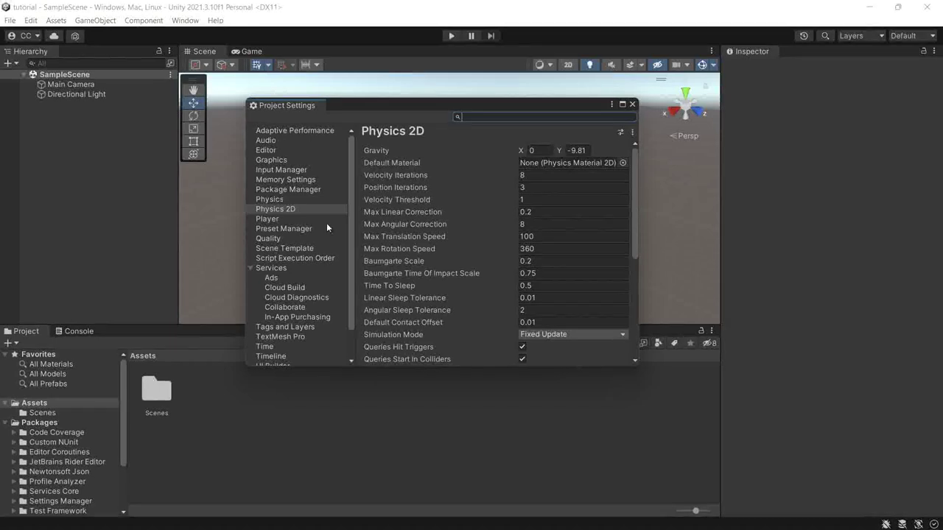
{"action": "scroll", "coordinate": [335, 295], "scroll_direction": "down", "scroll_amount": 2}
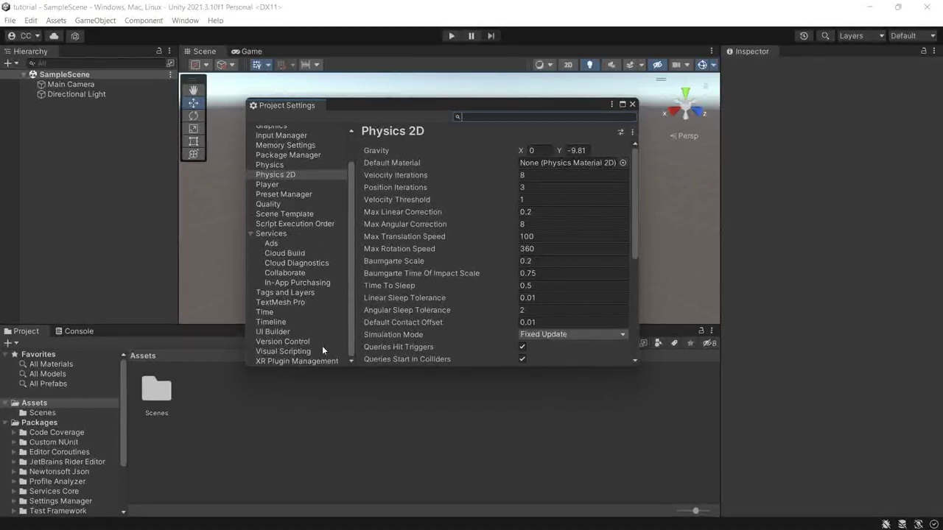
{"action": "left_click", "coordinate": [298, 361]}
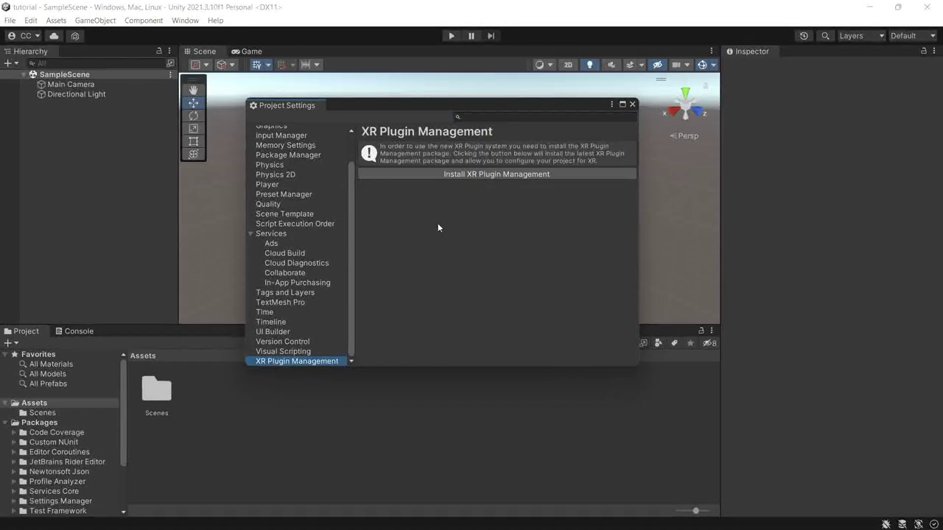
{"action": "left_click", "coordinate": [460, 174]}
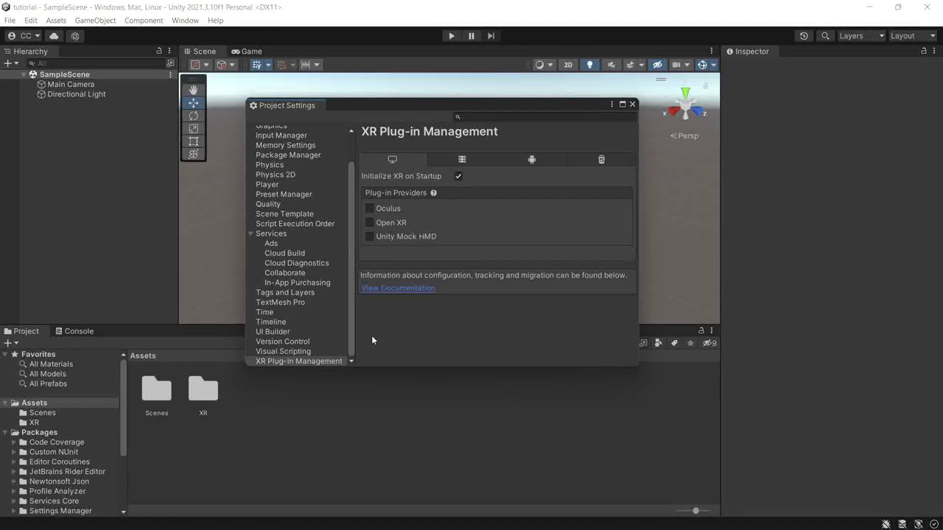
{"action": "left_click_drag", "start_coordinate": [353, 267], "coordinate": [349, 290]}
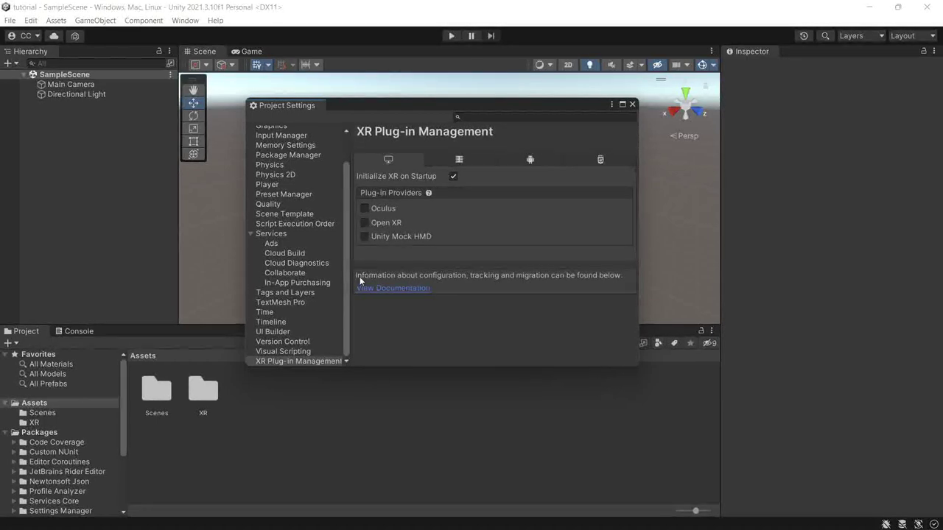
Tick the OpenXR provider on the PC tab of XR Plug-in Management.
{"action": "left_click", "coordinate": [380, 223]}
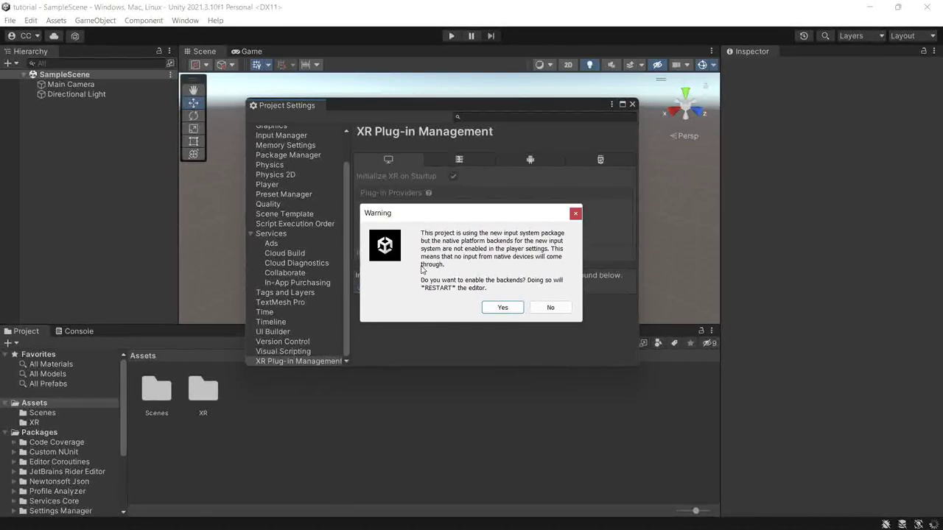
Accept enabling the native input backends and wait for the editor to restart.
{"action": "left_click", "coordinate": [501, 308]}
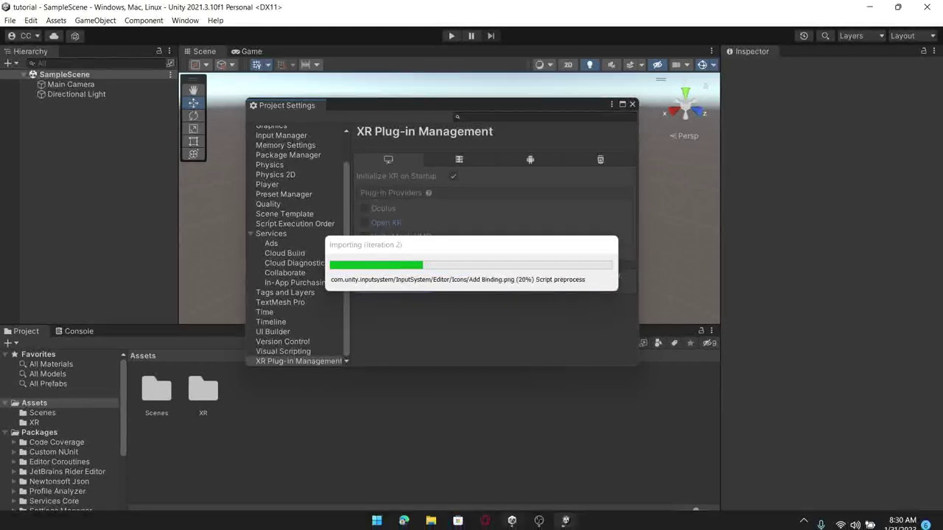
{"action": "mouse_move", "coordinate": [513, 523]}
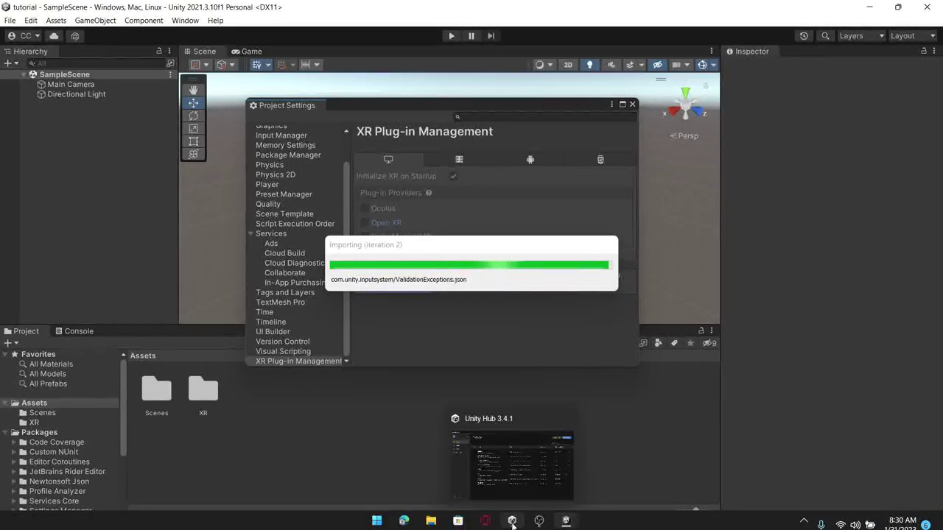
{"action": "left_click", "coordinate": [513, 522]}
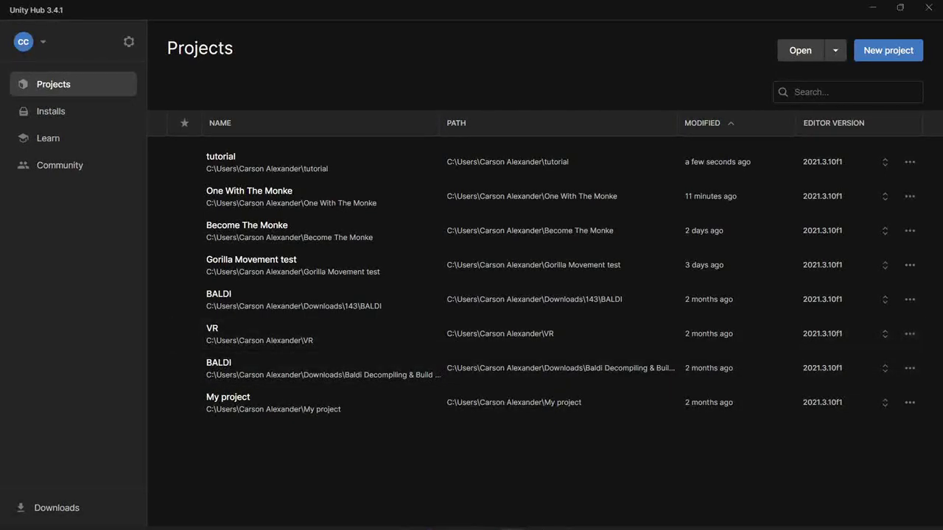
{"action": "mouse_move", "coordinate": [567, 520]}
{"action": "mouse_move", "coordinate": [515, 471]}
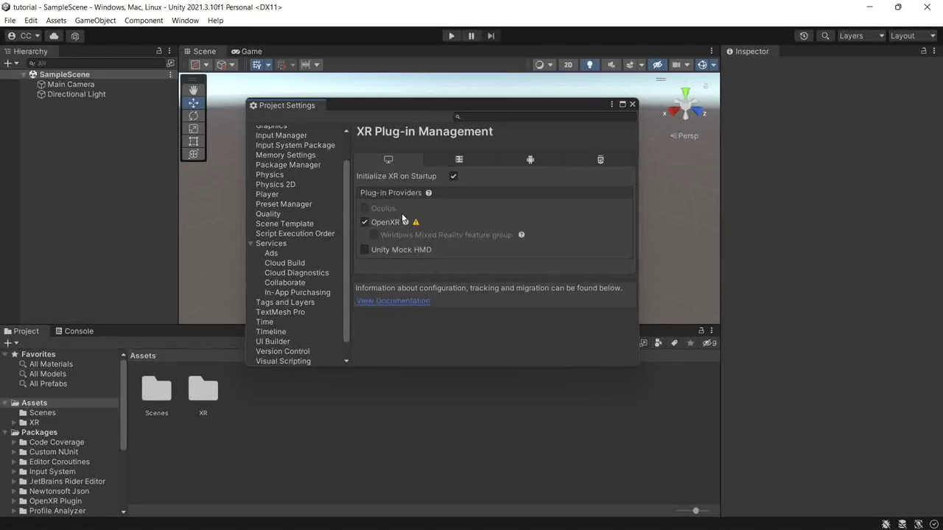
{"action": "mouse_move", "coordinate": [415, 224]}
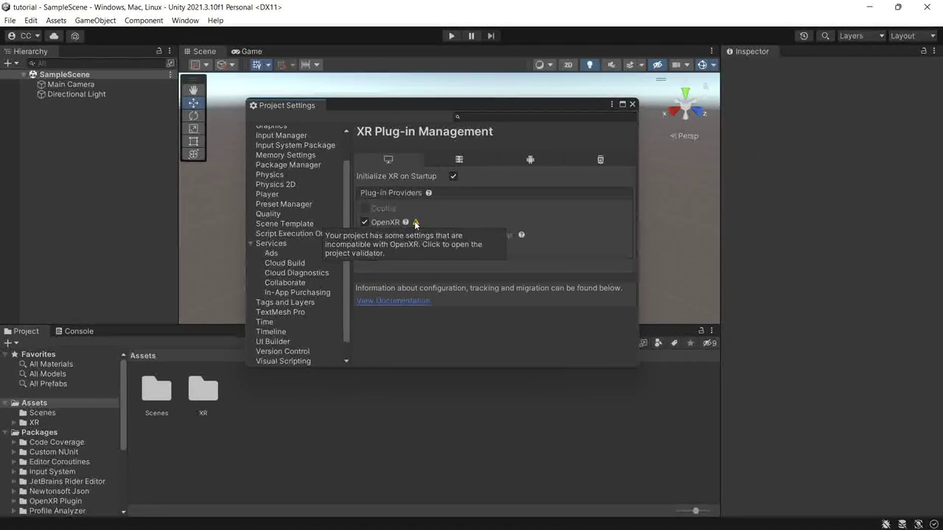
From the OpenXR validation warning, set the desktop Render Mode to Multi-pass.
{"action": "left_click", "coordinate": [415, 224]}
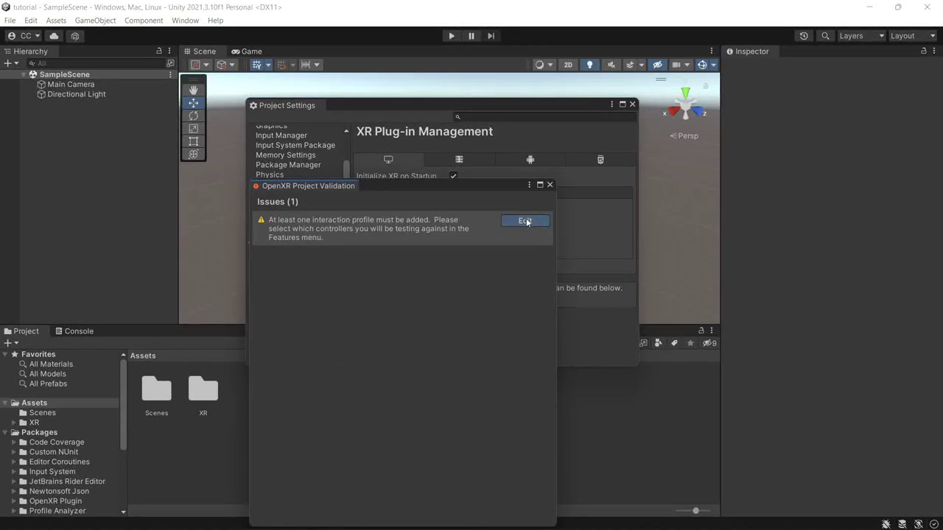
{"action": "left_click", "coordinate": [525, 220]}
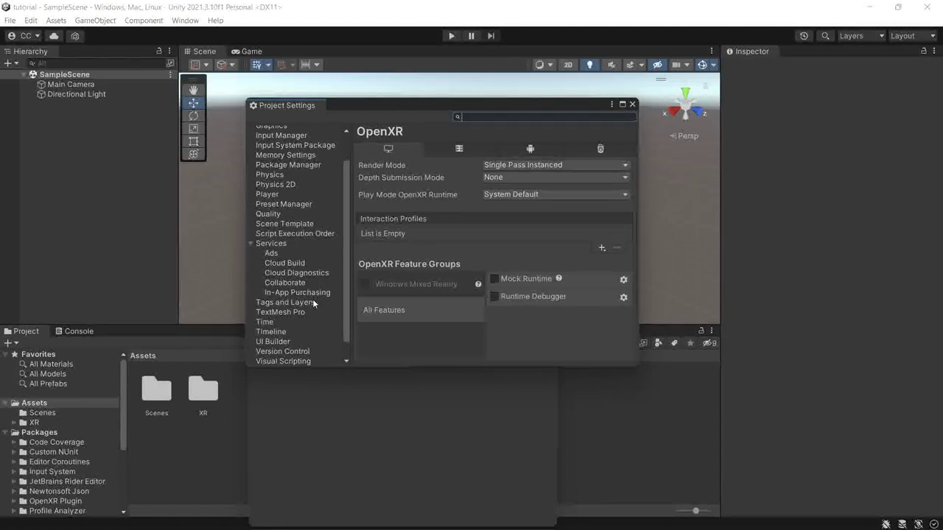
{"action": "left_click", "coordinate": [520, 165]}
{"action": "left_click", "coordinate": [519, 179]}
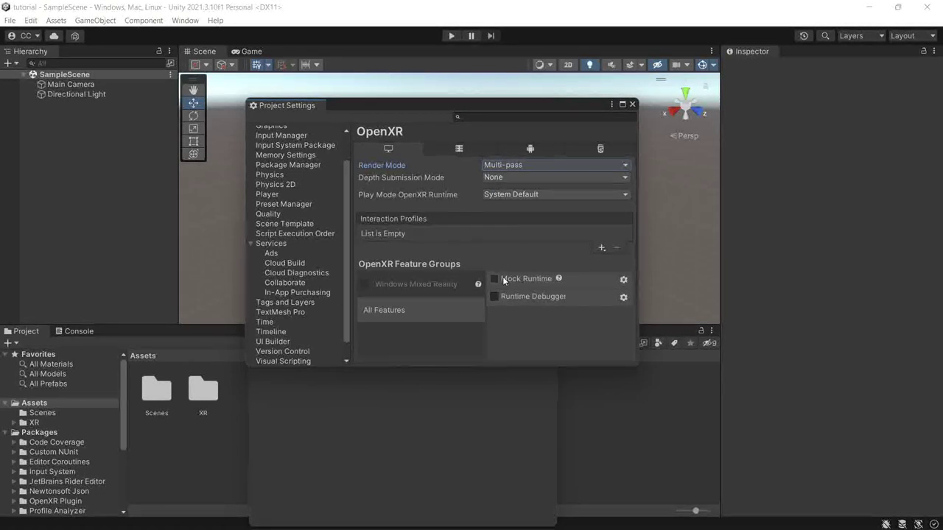
Add HTC Vive, Oculus Touch and Valve Index controller profiles, then show the Android settings.
{"action": "left_click", "coordinate": [602, 248]}
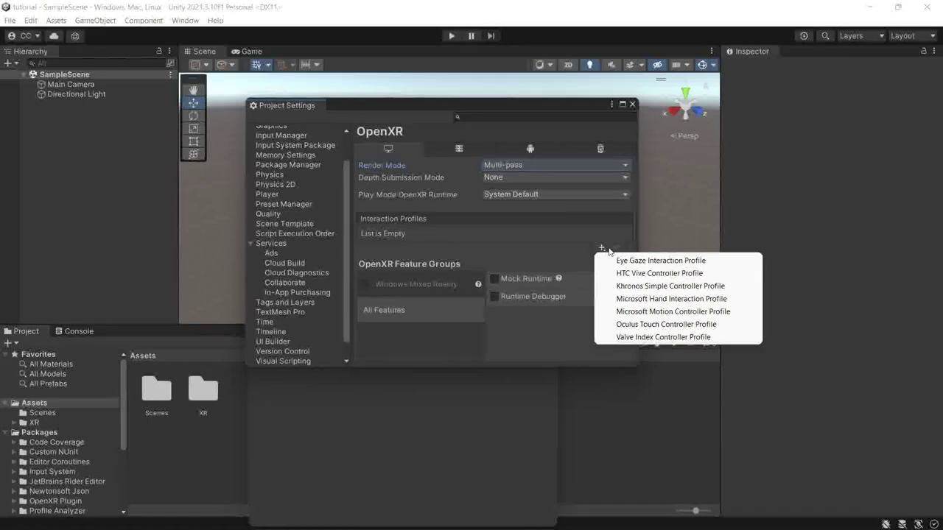
{"action": "left_click", "coordinate": [618, 274]}
{"action": "left_click", "coordinate": [601, 249]}
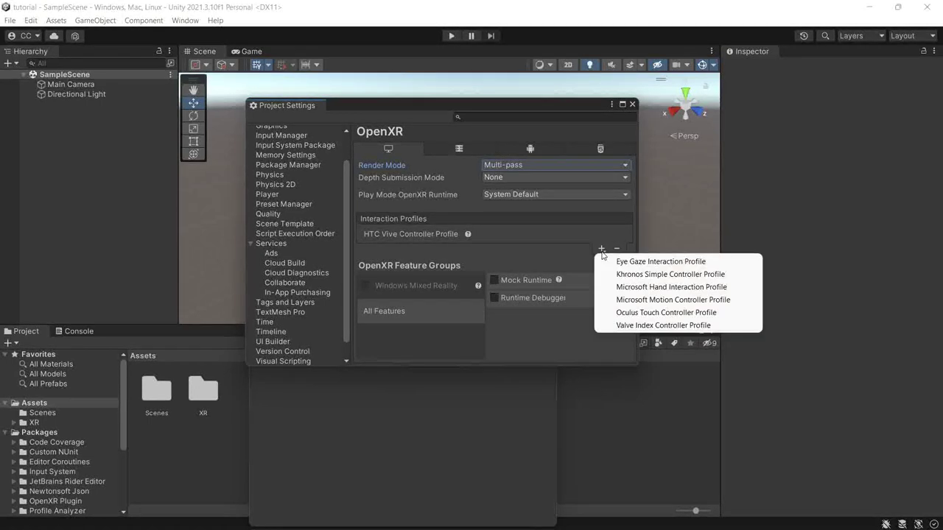
{"action": "left_click", "coordinate": [626, 313]}
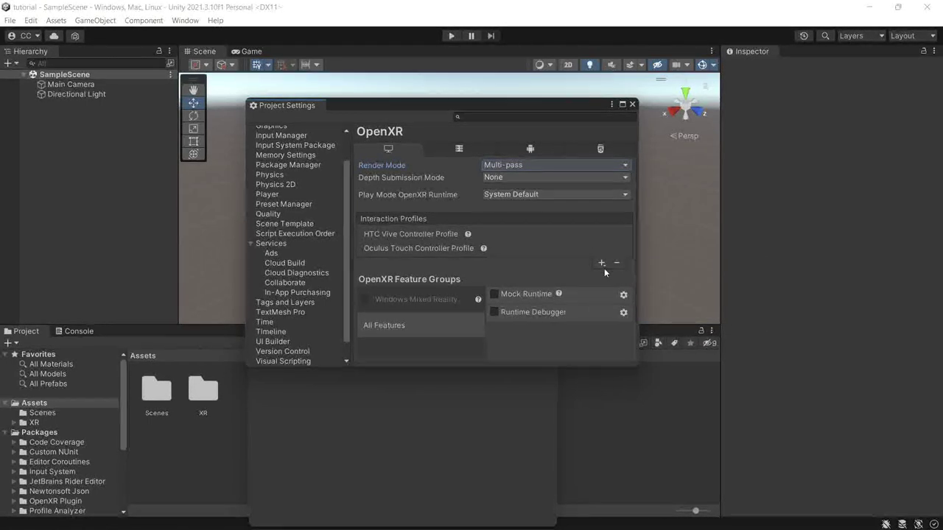
{"action": "left_click", "coordinate": [602, 265]}
{"action": "left_click", "coordinate": [625, 327]}
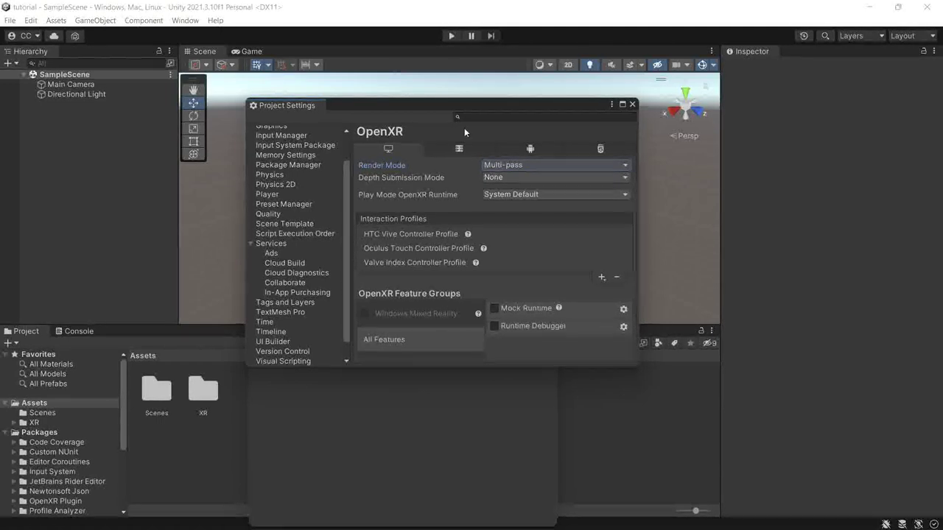
{"action": "left_click", "coordinate": [508, 150]}
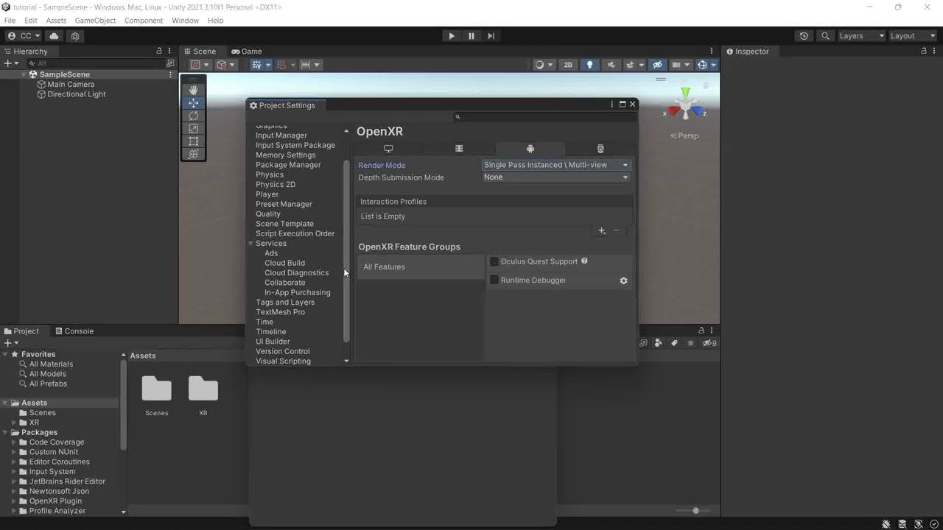
Tick Oculus under Android plug-in providers in XR Plug-in Management and open the Oculus settings page.
{"action": "left_click_drag", "start_coordinate": [345, 268], "coordinate": [344, 310]}
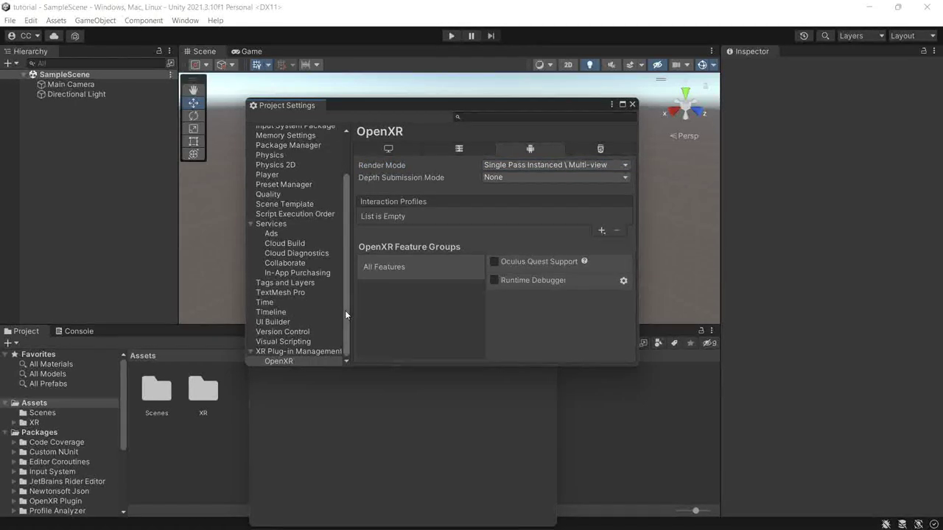
{"action": "left_click", "coordinate": [294, 351]}
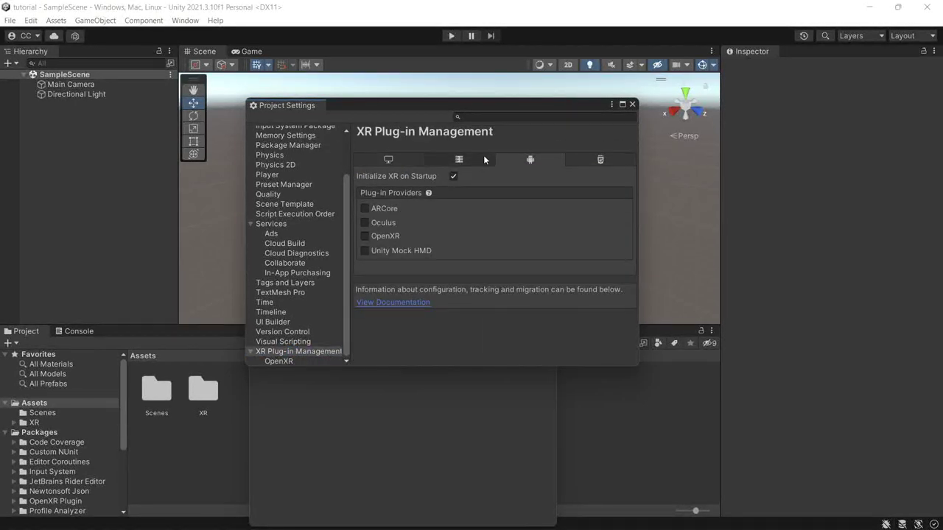
{"action": "left_click", "coordinate": [384, 163]}
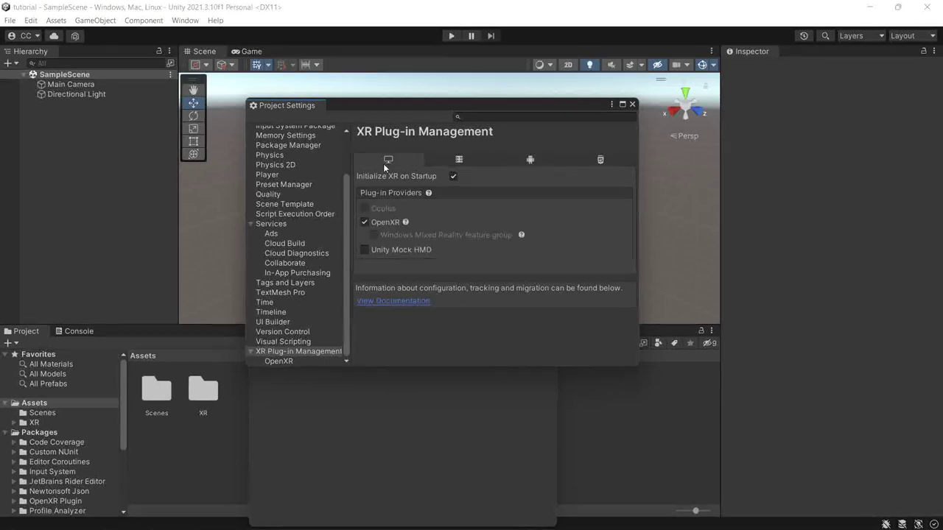
{"action": "left_click", "coordinate": [530, 159]}
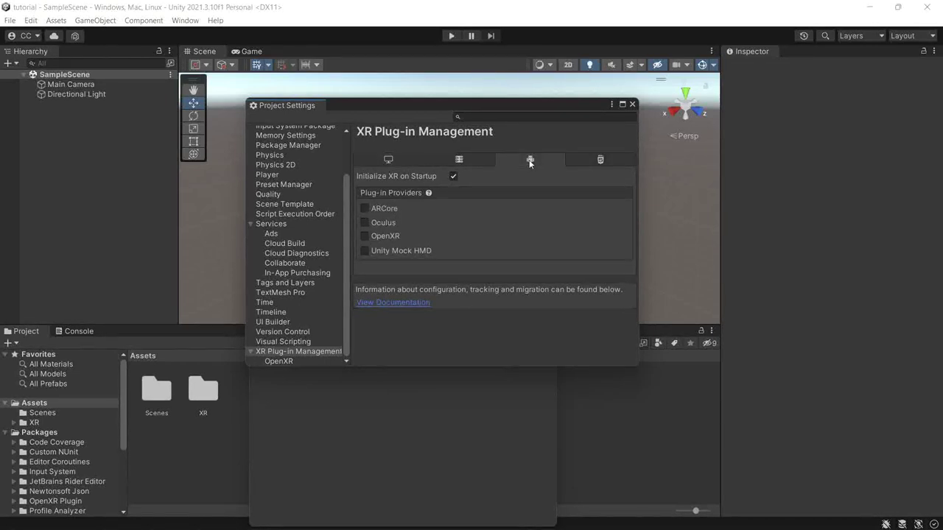
{"action": "left_click", "coordinate": [365, 224]}
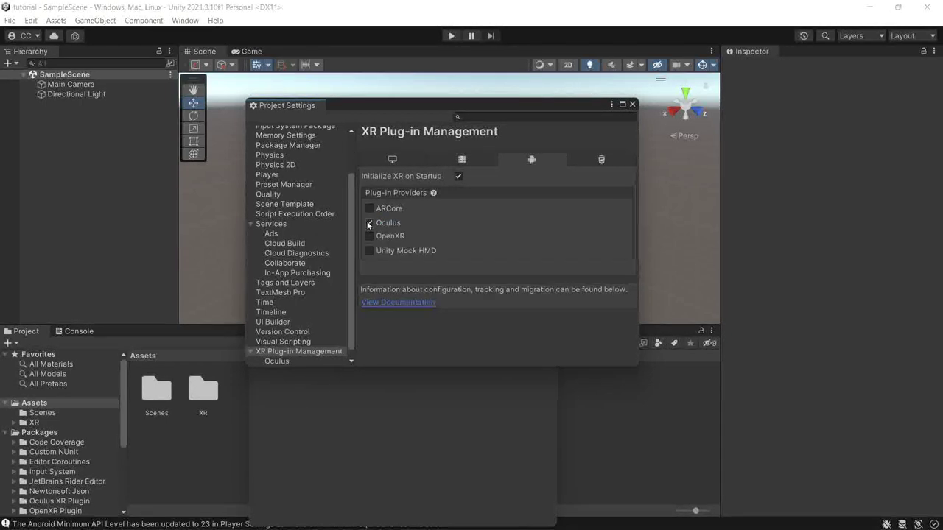
{"action": "left_click", "coordinate": [282, 361]}
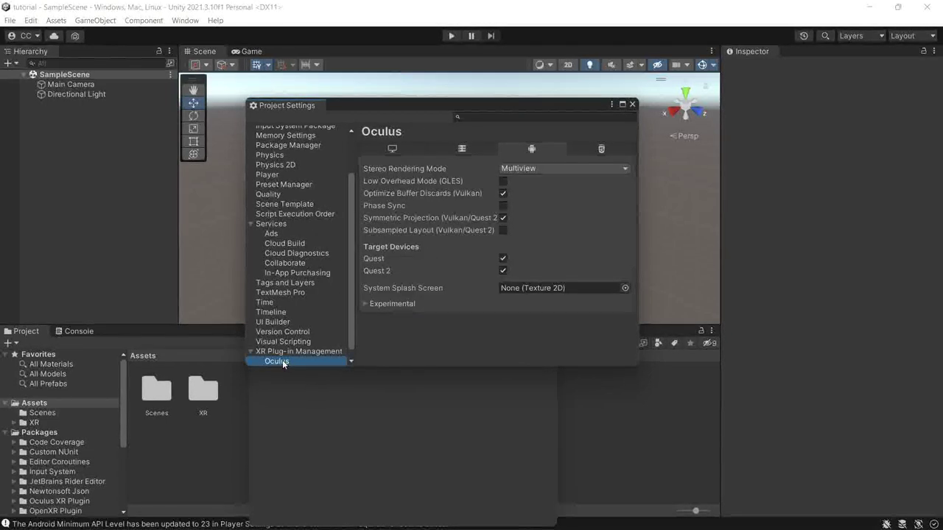
Set Oculus Stereo Rendering Mode to Multi Pass on both the PC and Android tabs.
{"action": "left_click", "coordinate": [382, 145]}
{"action": "left_click", "coordinate": [531, 169]}
{"action": "left_click", "coordinate": [523, 183]}
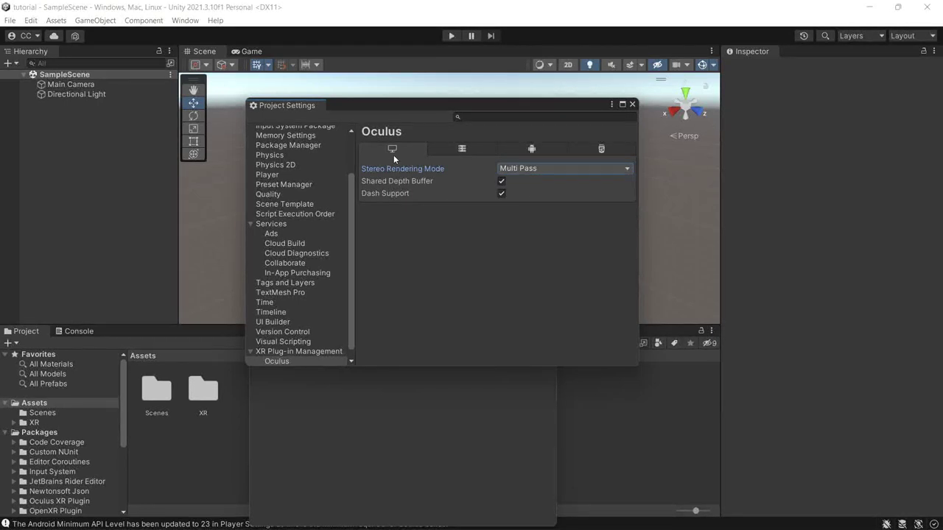
{"action": "left_click", "coordinate": [510, 151]}
{"action": "left_click", "coordinate": [510, 168]}
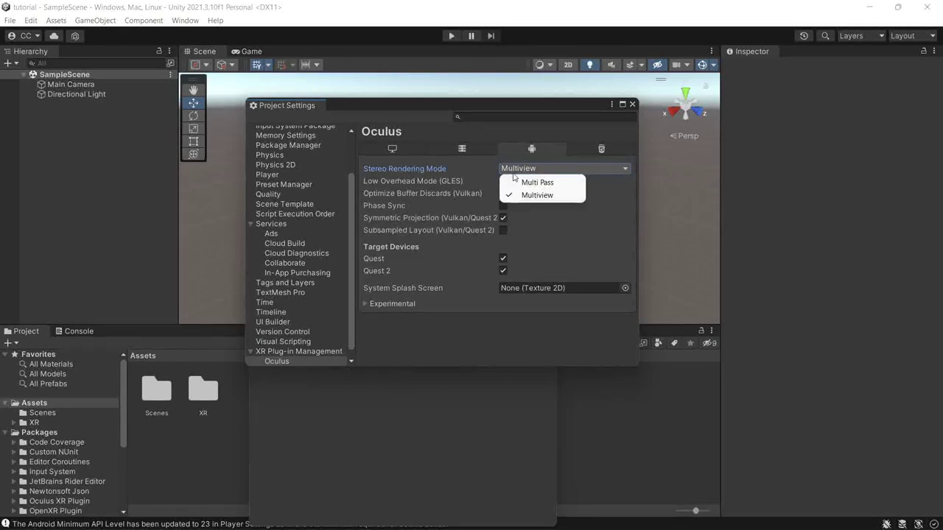
{"action": "left_click", "coordinate": [522, 182]}
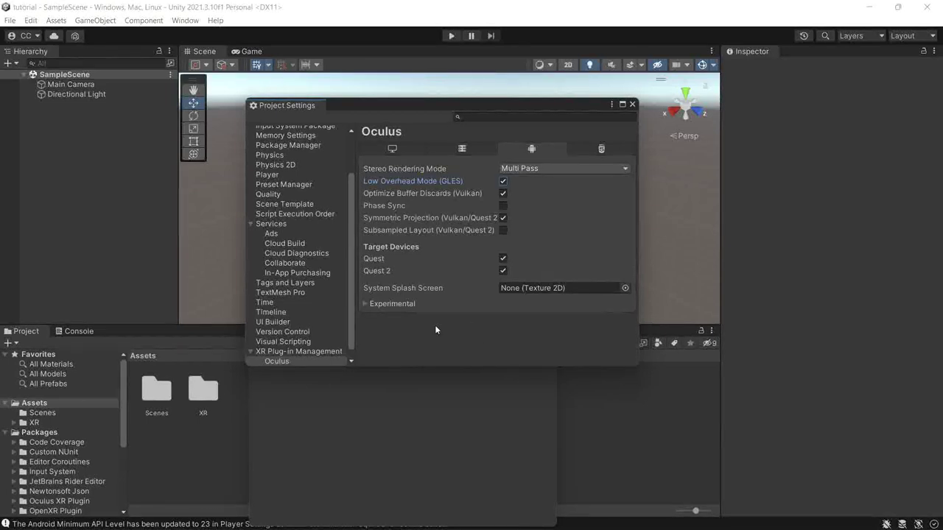
{"action": "left_click", "coordinate": [318, 350]}
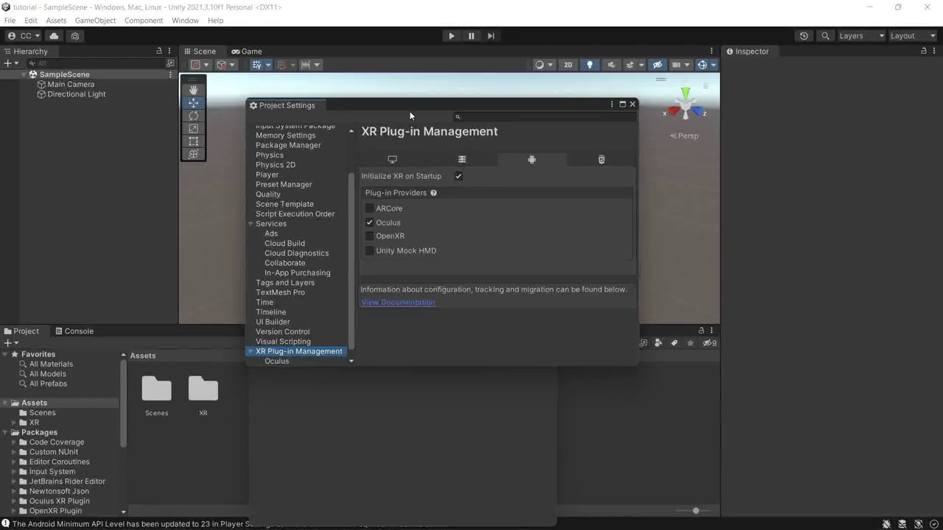
Navigate Project Settings back through the Oculus desktop settings to the OpenXR plug-in page.
{"action": "scroll", "coordinate": [319, 289], "scroll_direction": "down", "scroll_amount": 2}
{"action": "left_click", "coordinate": [280, 351]}
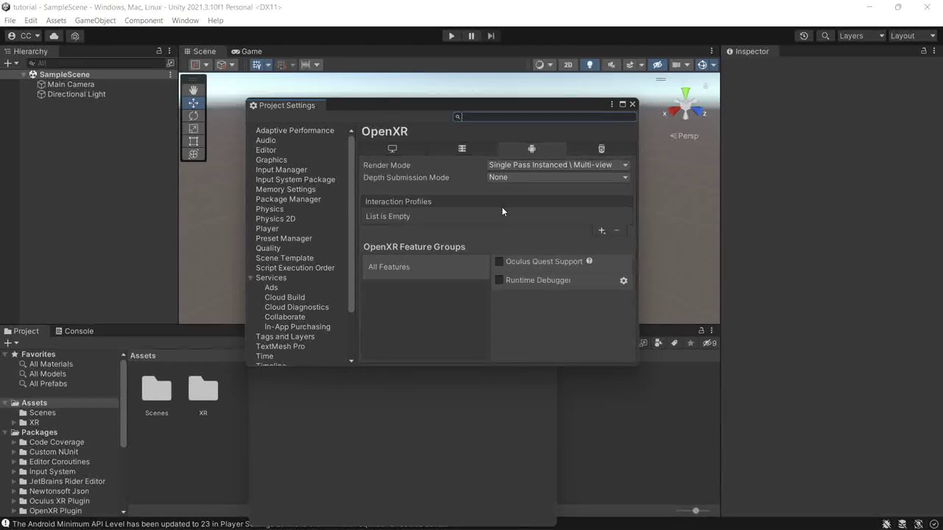
{"action": "left_click", "coordinate": [347, 299]}
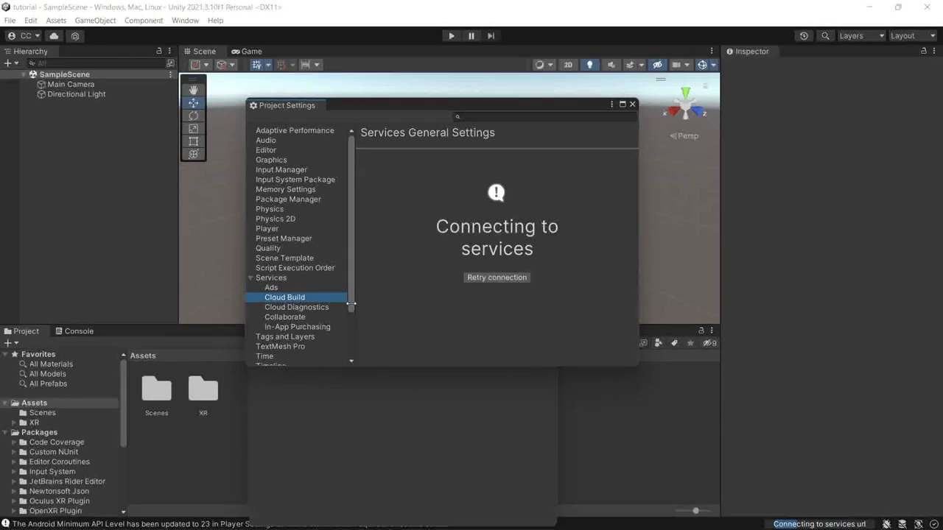
{"action": "left_click_drag", "start_coordinate": [350, 303], "coordinate": [347, 302]}
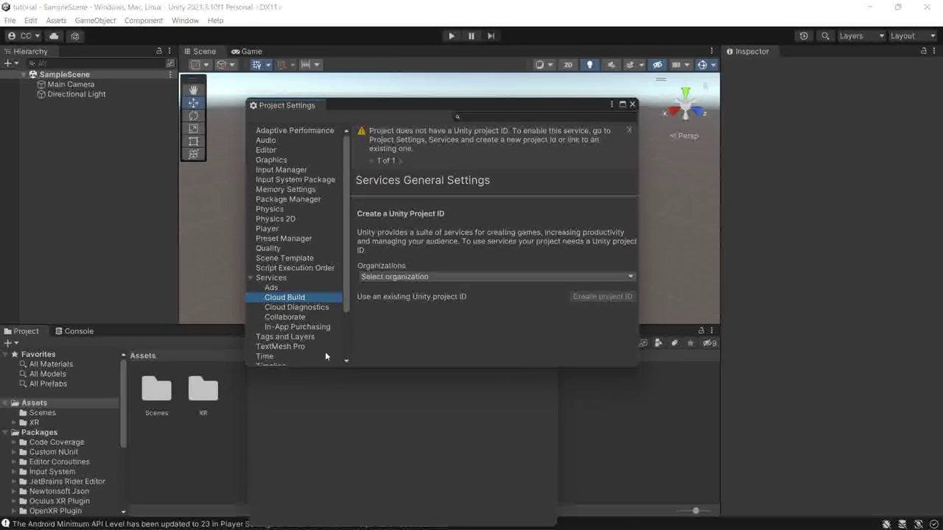
{"action": "left_click", "coordinate": [345, 361]}
{"action": "scroll", "coordinate": [343, 361], "scroll_direction": "down", "scroll_amount": 3}
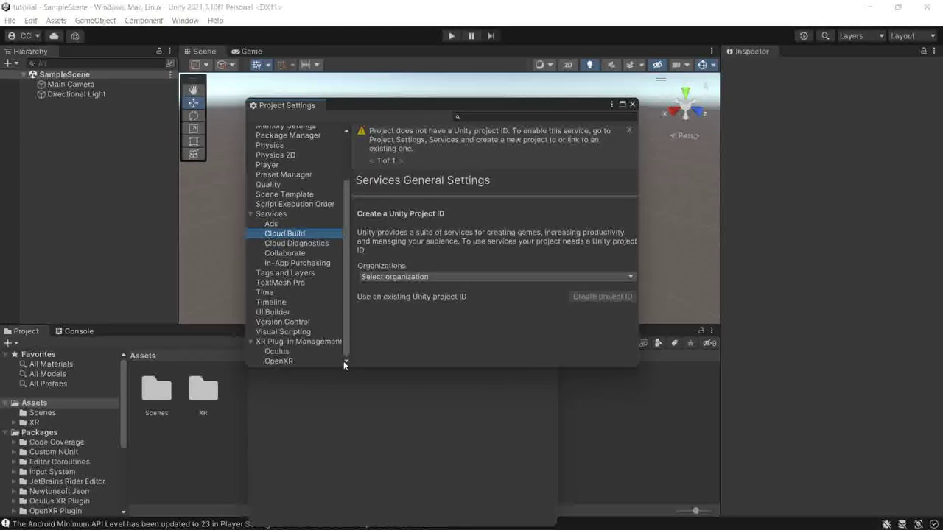
{"action": "left_click", "coordinate": [317, 352]}
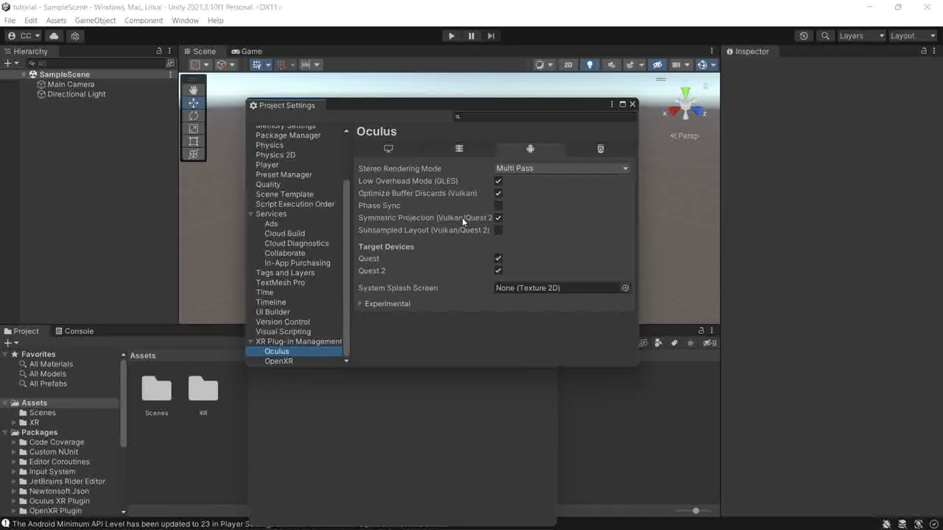
{"action": "left_click", "coordinate": [385, 150]}
{"action": "left_click", "coordinate": [299, 361]}
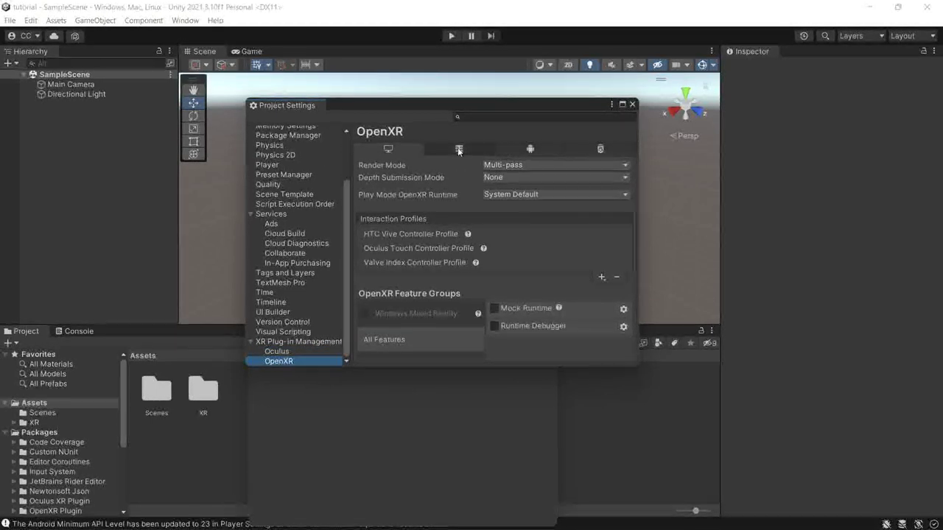
Switch the Android OpenXR Render Mode to Multi-pass.
{"action": "left_click", "coordinate": [521, 151]}
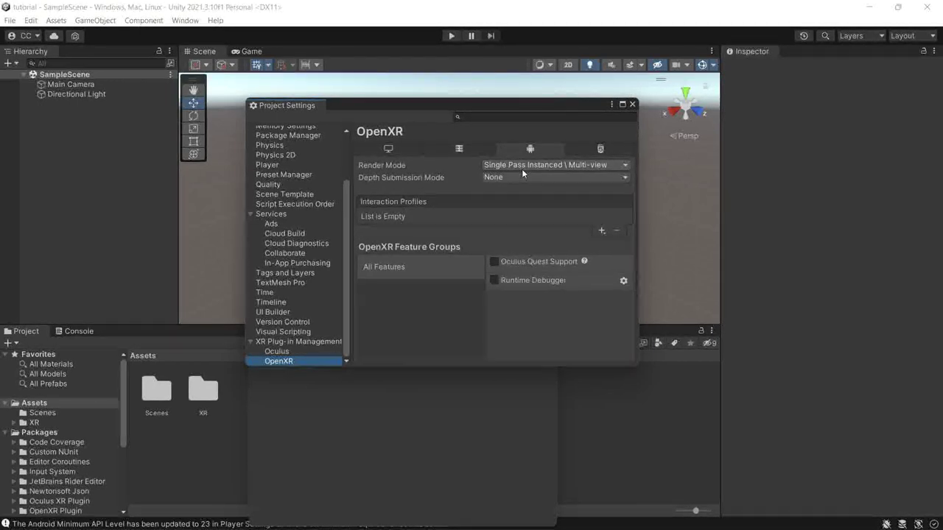
{"action": "left_click", "coordinate": [521, 166]}
{"action": "left_click", "coordinate": [515, 177]}
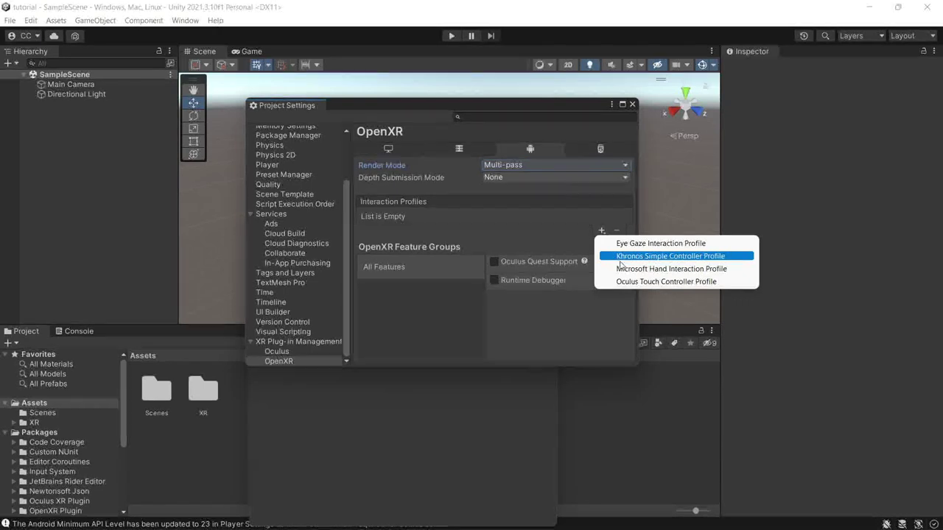
Add the Oculus Touch Controller Profile, tick Oculus Quest Support, and close the settings windows.
{"action": "left_click", "coordinate": [663, 281]}
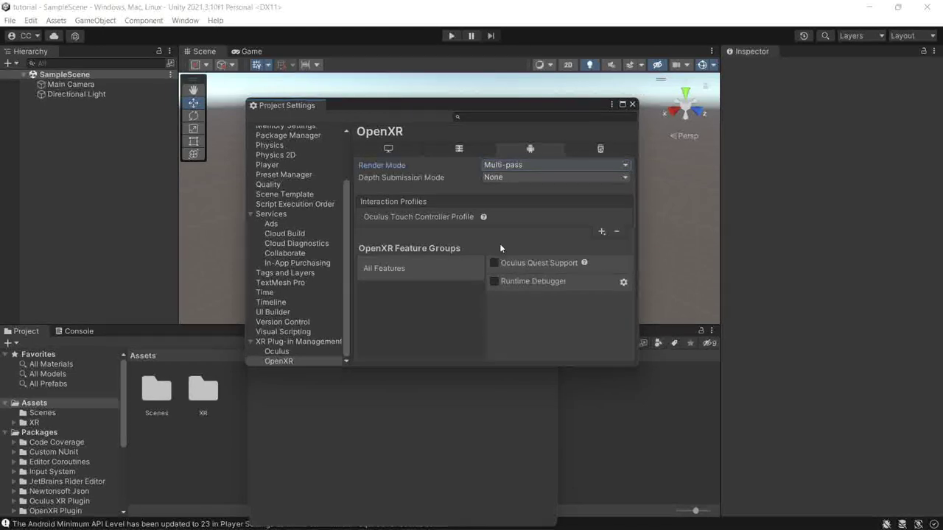
{"action": "left_click", "coordinate": [495, 263]}
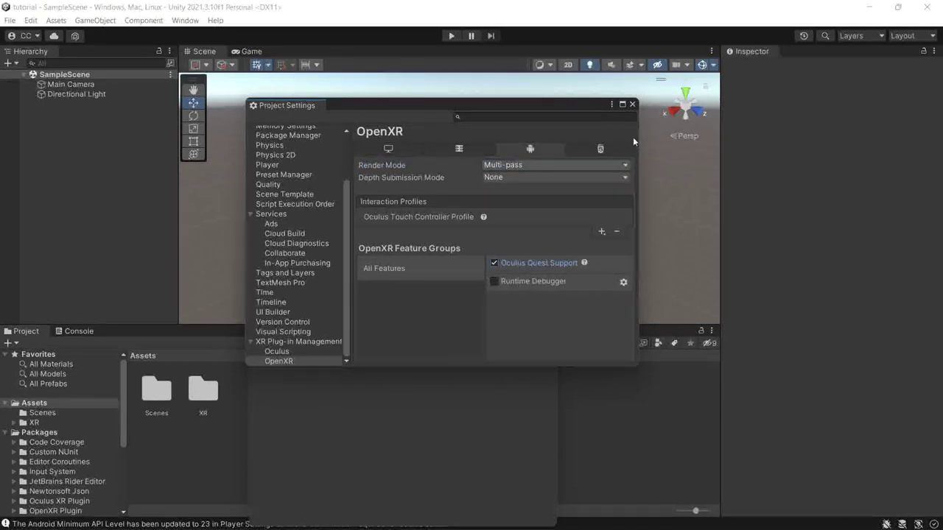
{"action": "left_click", "coordinate": [632, 104]}
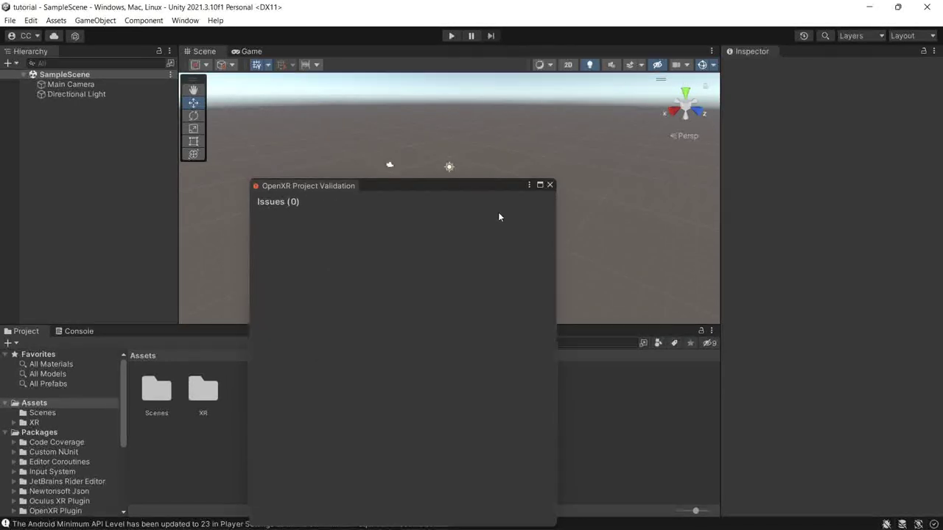
{"action": "left_click", "coordinate": [548, 185]}
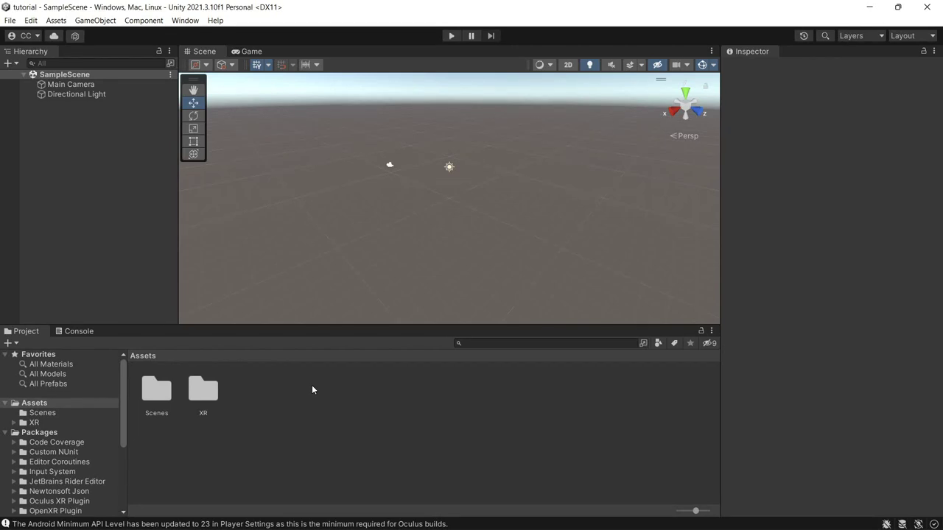
Open the Package Manager from the Window menu and try the add-from-git-URL option.
{"action": "left_click", "coordinate": [192, 19]}
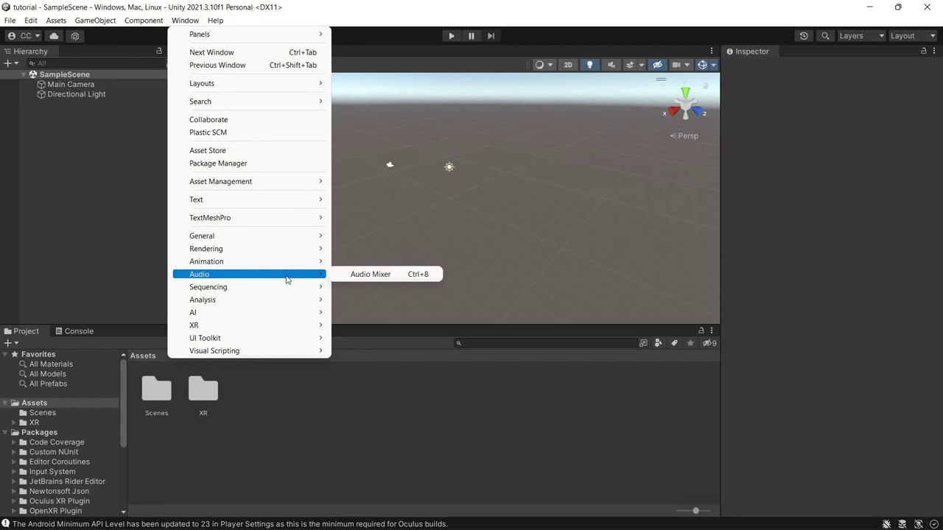
{"action": "left_click", "coordinate": [221, 164]}
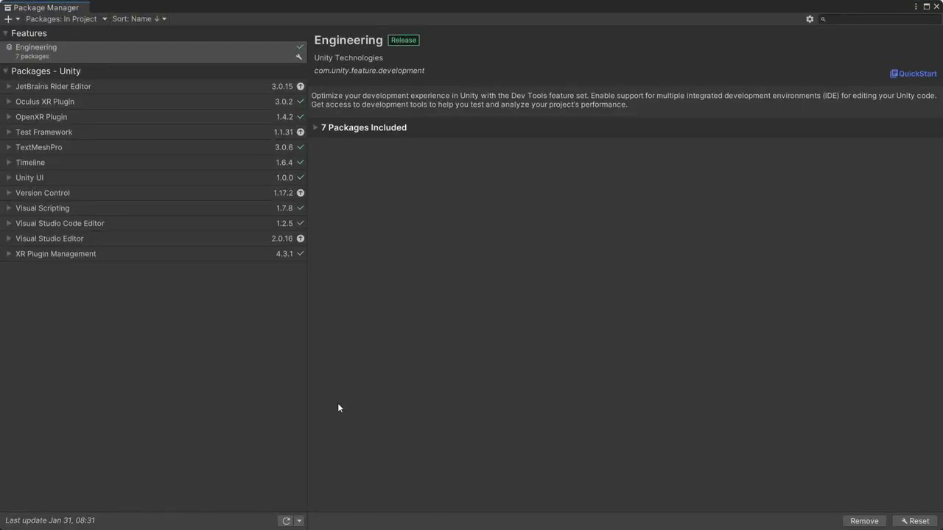
{"action": "left_click", "coordinate": [10, 19]}
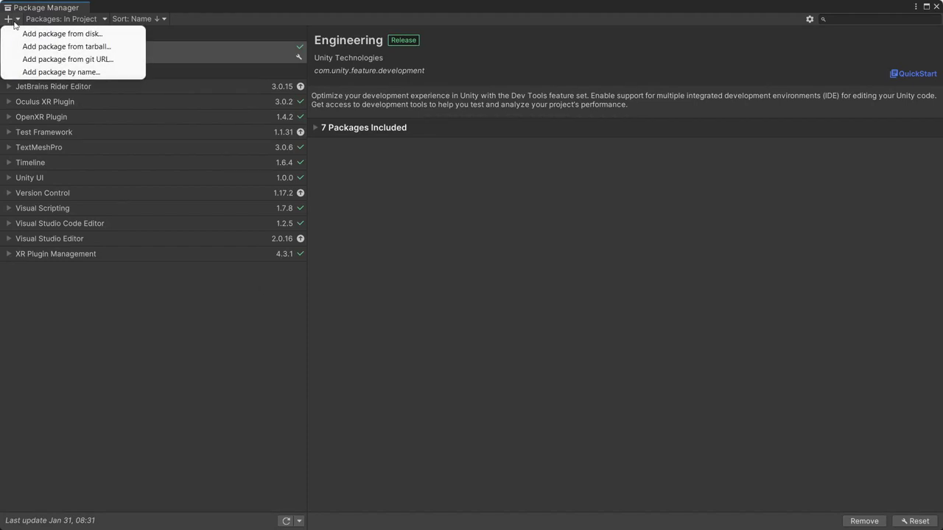
{"action": "left_click", "coordinate": [41, 59]}
{"action": "key", "text": "Return"}
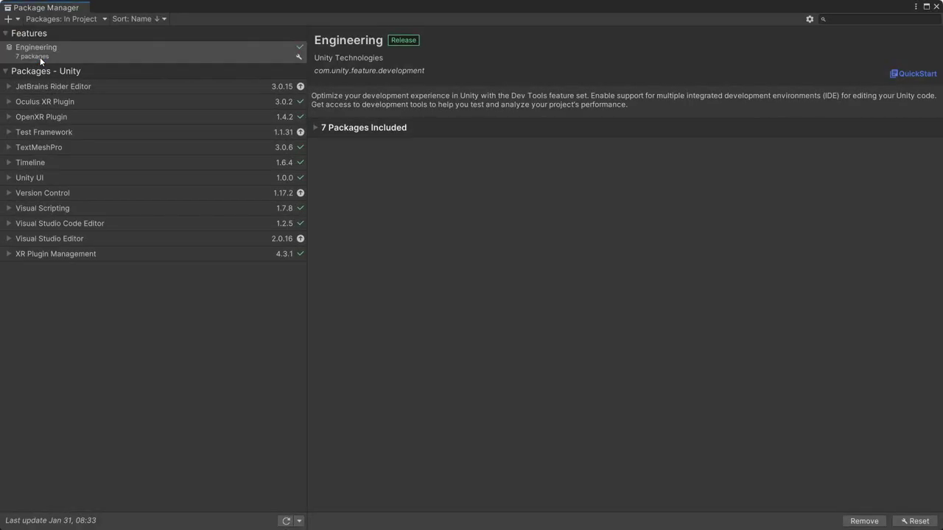
Add com.unity.xr.interaction.toolkit from a git URL to install XR Interaction Toolkit 2.2.0.
{"action": "left_click", "coordinate": [10, 20]}
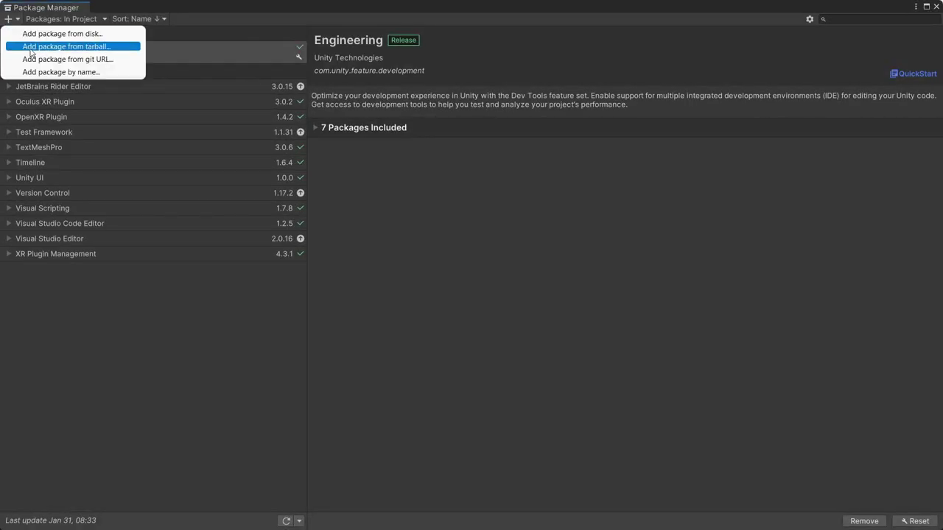
{"action": "left_click", "coordinate": [41, 59]}
{"action": "type", "text": "com"}
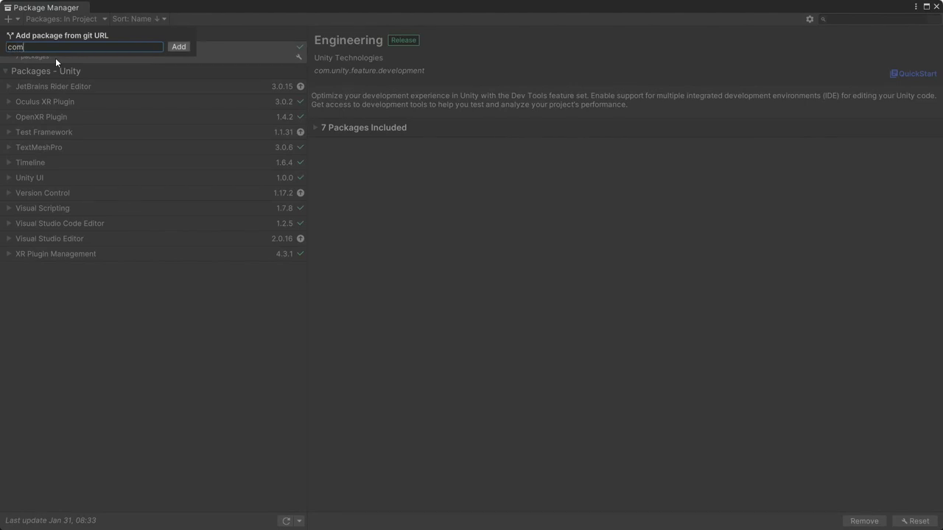
{"action": "type", "text": ".unity.xr.intera"}
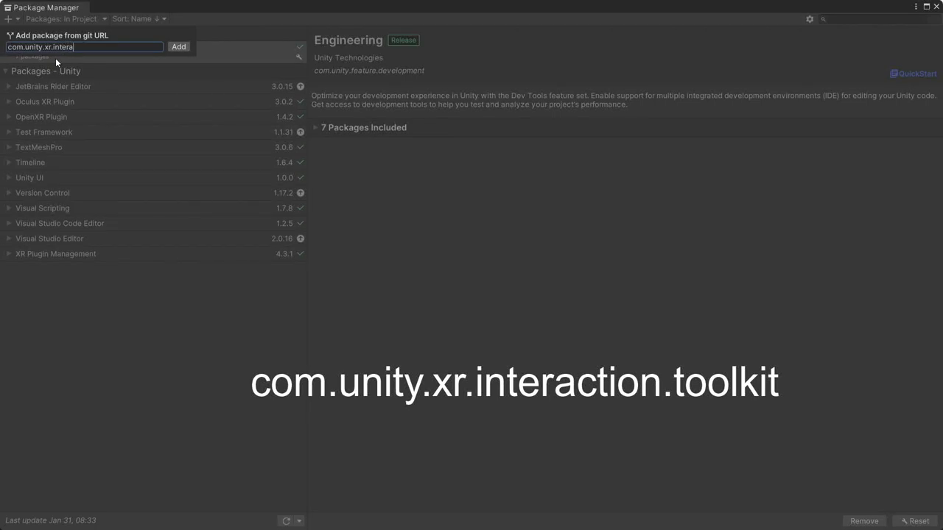
{"action": "type", "text": "tion.toolkit"}
{"action": "key", "text": "Return"}
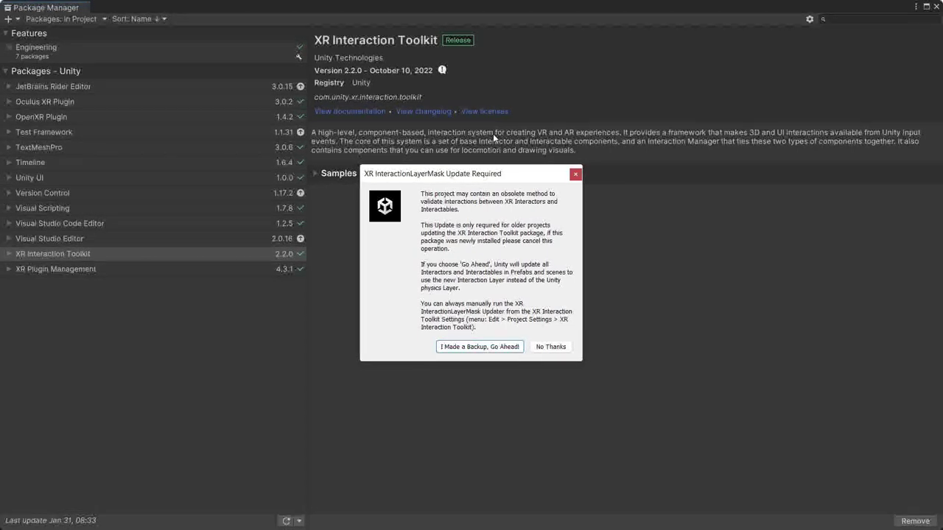
Confirm 'I Made a Backup, Go Ahead!' for the interaction layer update and close Package Manager.
{"action": "left_click", "coordinate": [455, 346]}
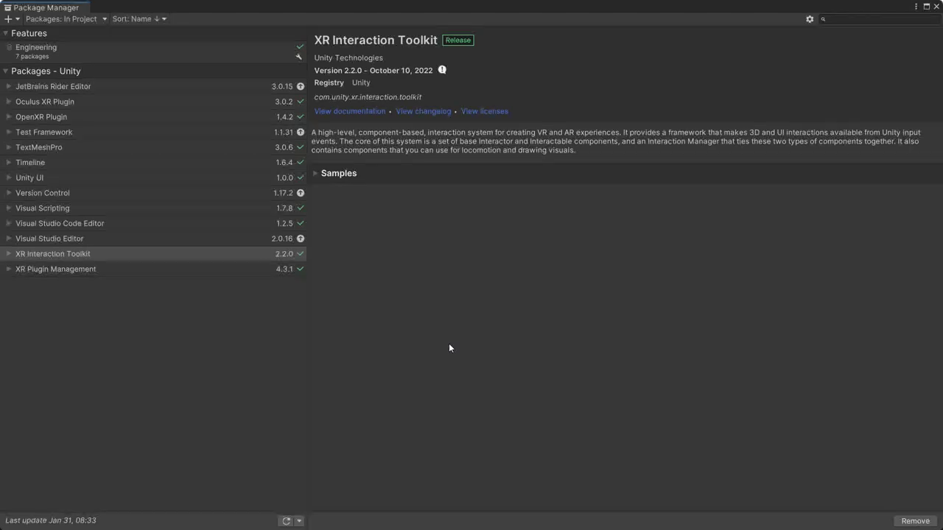
{"action": "left_click", "coordinate": [936, 7]}
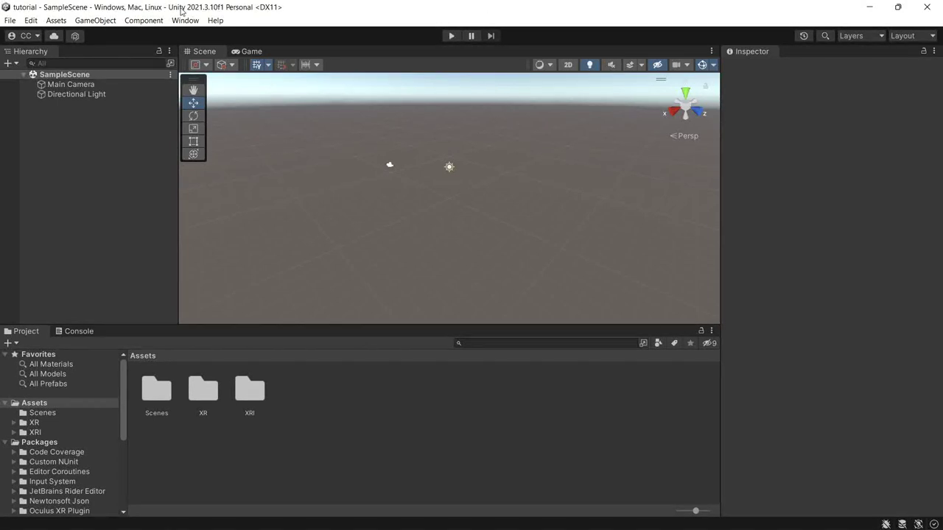
Import all contents of the GorillaLocomotion (1) custom package from Downloads and reload the scene.
{"action": "left_click", "coordinate": [10, 20]}
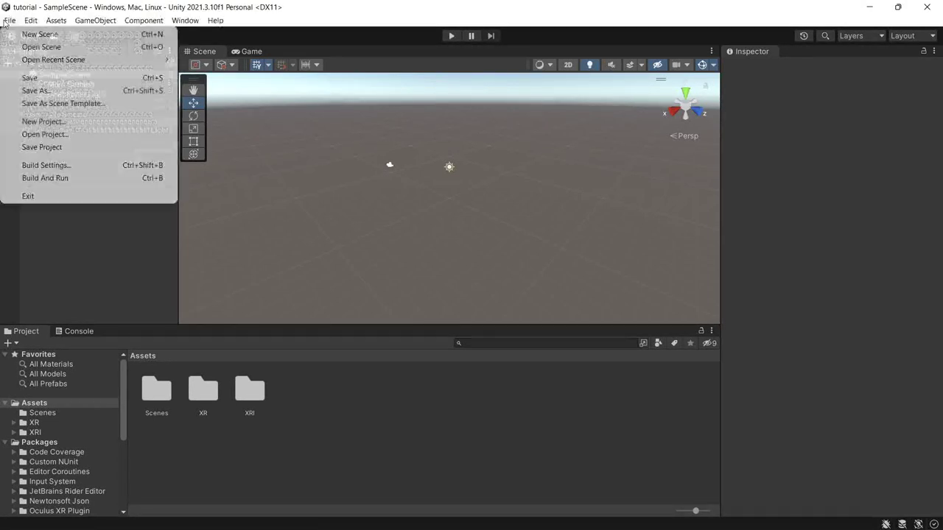
{"action": "mouse_move", "coordinate": [33, 22]}
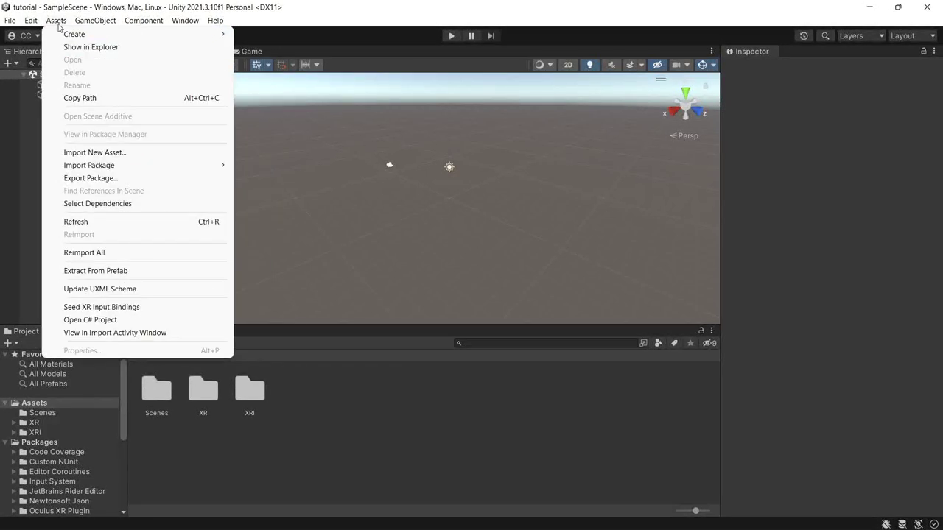
{"action": "mouse_move", "coordinate": [81, 169]}
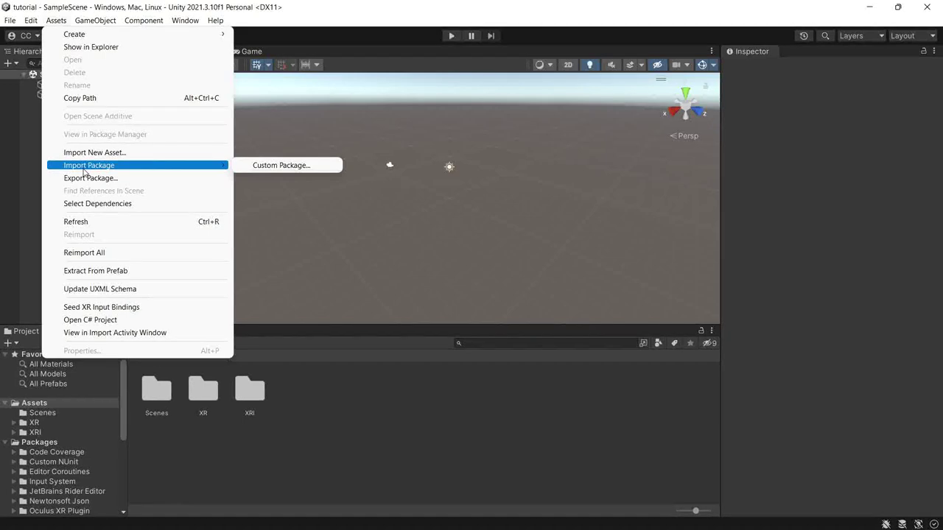
{"action": "left_click", "coordinate": [280, 165]}
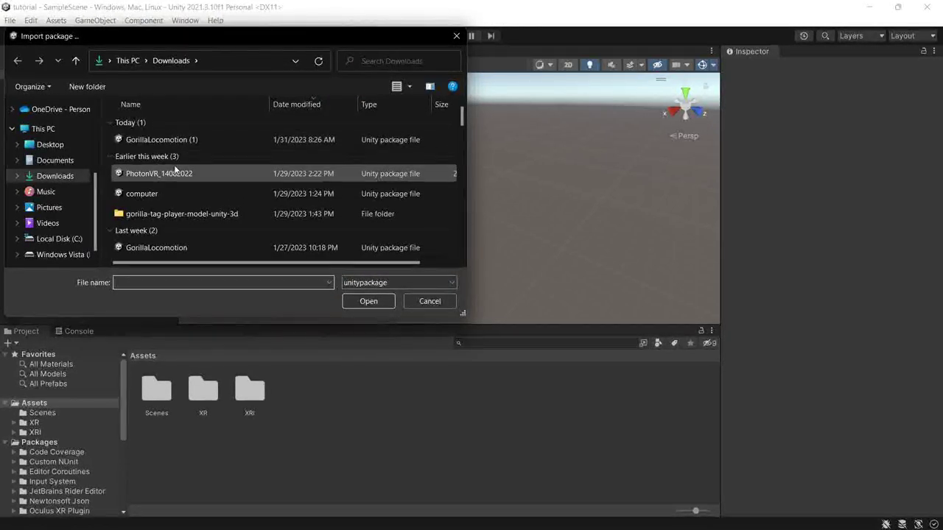
{"action": "double_click", "coordinate": [186, 142]}
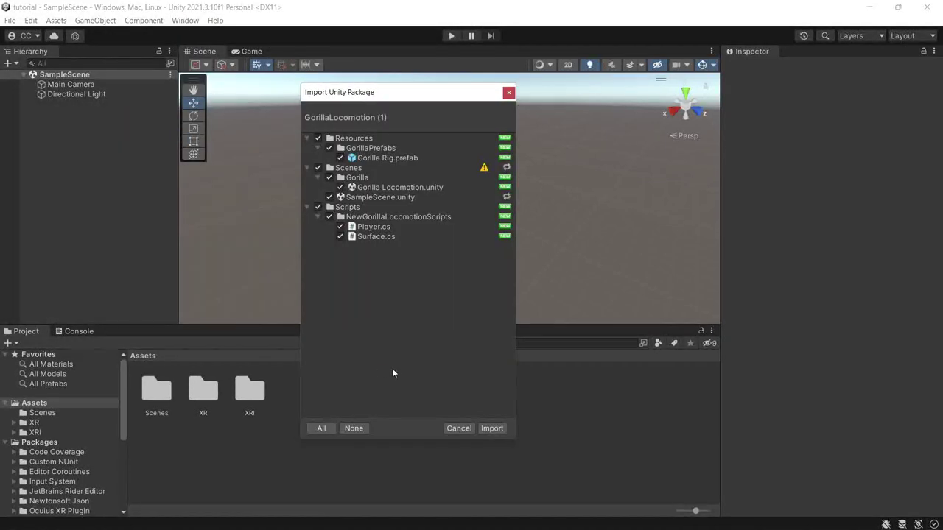
{"action": "left_click", "coordinate": [499, 428]}
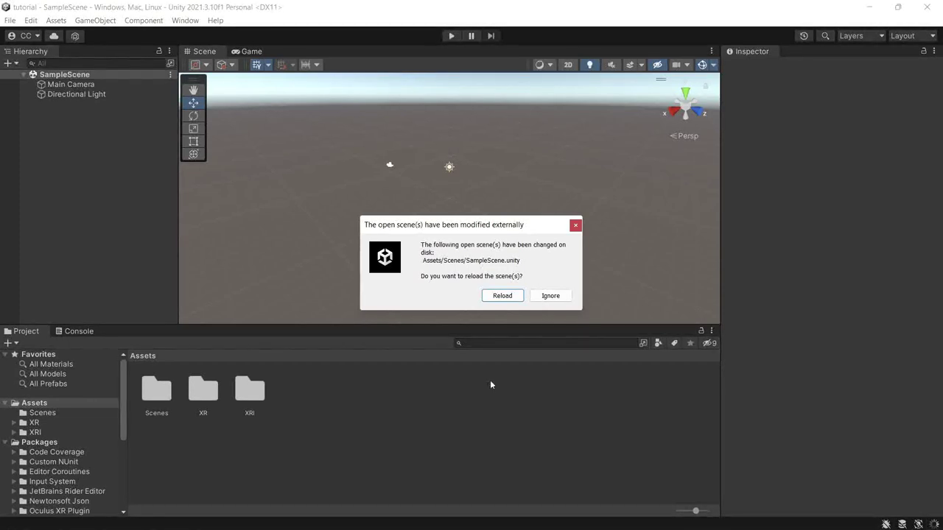
{"action": "left_click", "coordinate": [502, 296]}
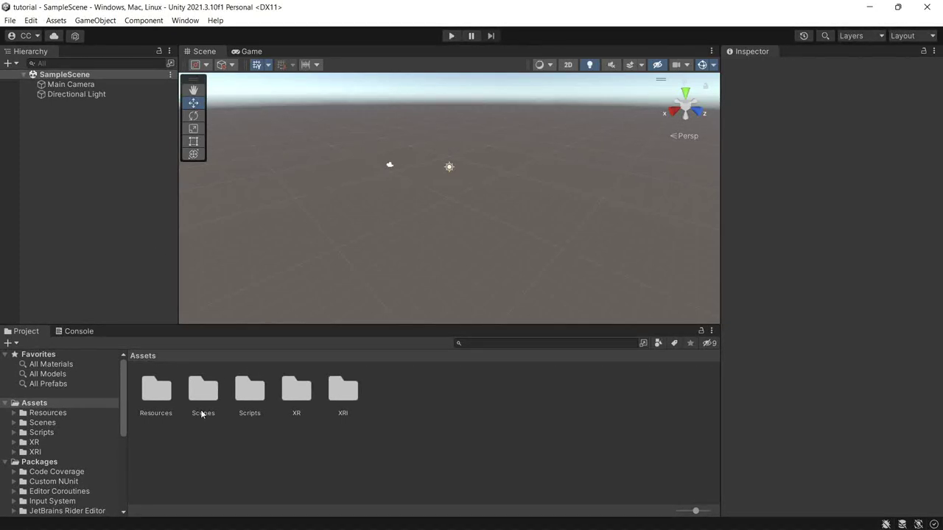
Browse Resources > GorillaPrefabs to check the Gorilla Rig prefab, then return to Assets.
{"action": "double_click", "coordinate": [159, 394]}
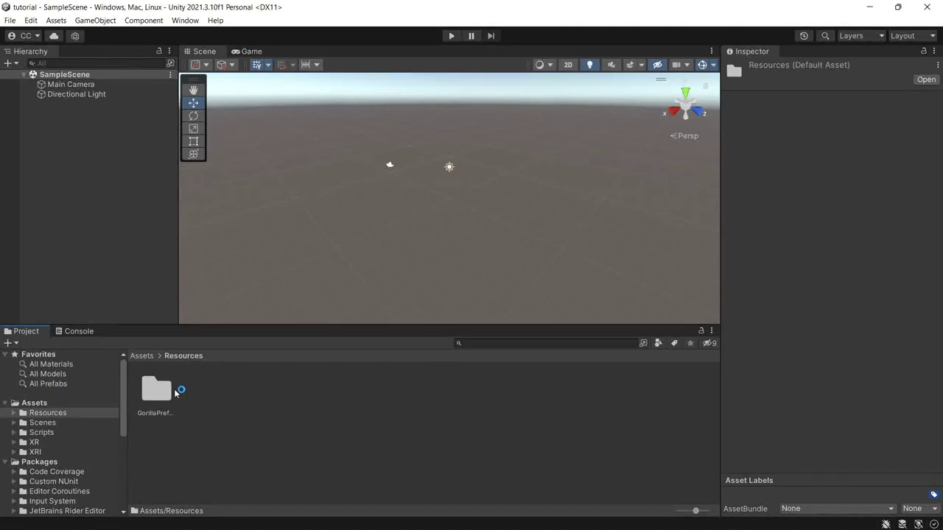
{"action": "double_click", "coordinate": [174, 388]}
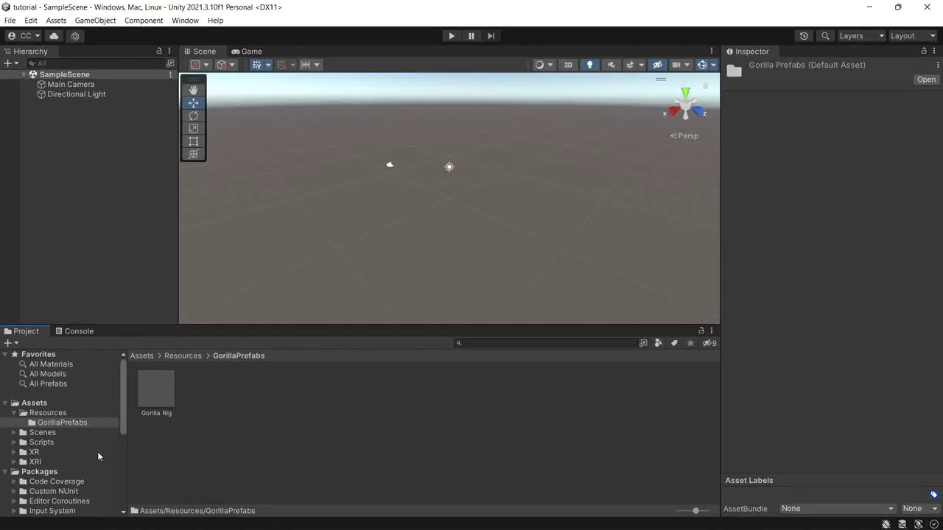
{"action": "left_click", "coordinate": [49, 404]}
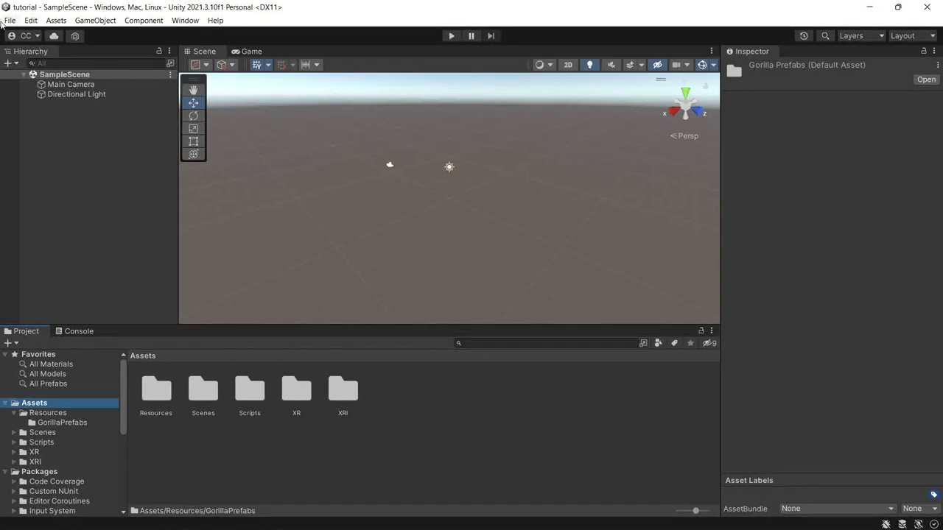
{"action": "left_click", "coordinate": [185, 20]}
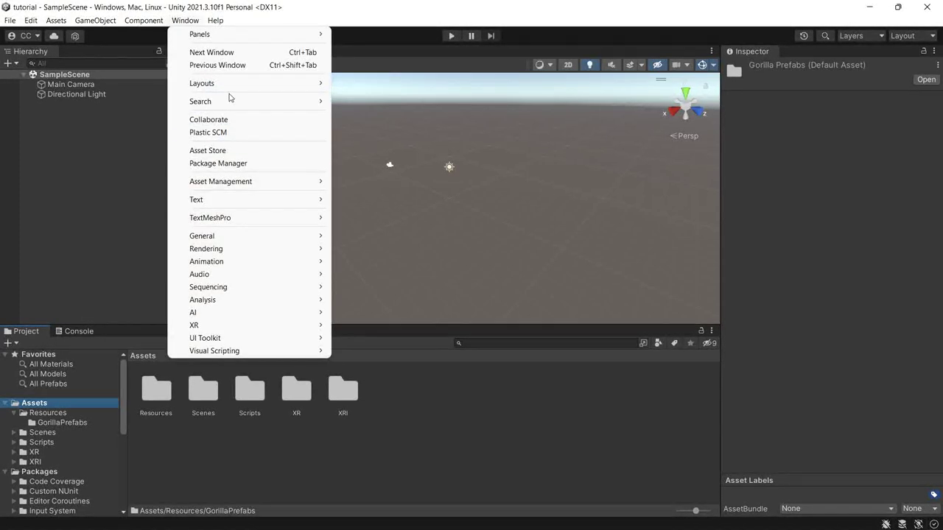
Import the Starter Assets sample from XR Interaction Toolkit's Samples in Package Manager, then close it.
{"action": "left_click", "coordinate": [218, 162]}
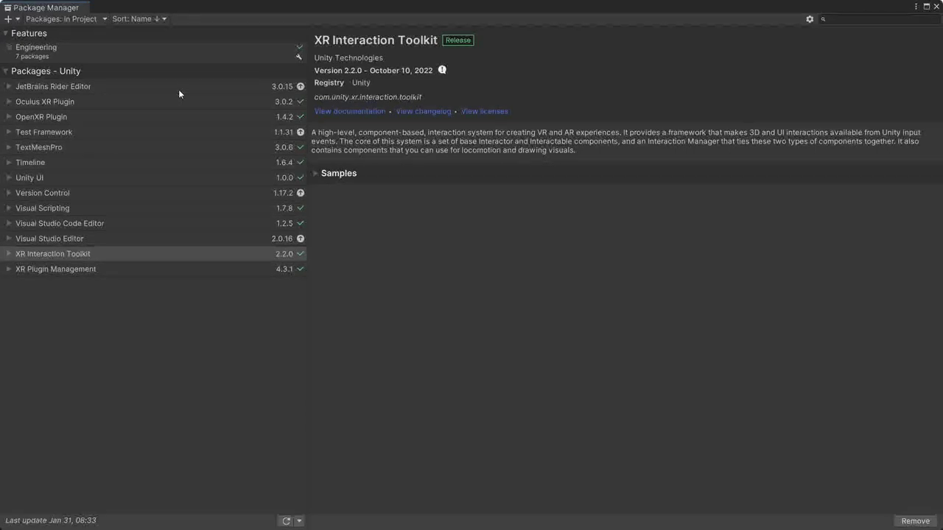
{"action": "left_click", "coordinate": [316, 174]}
{"action": "left_click", "coordinate": [412, 195]}
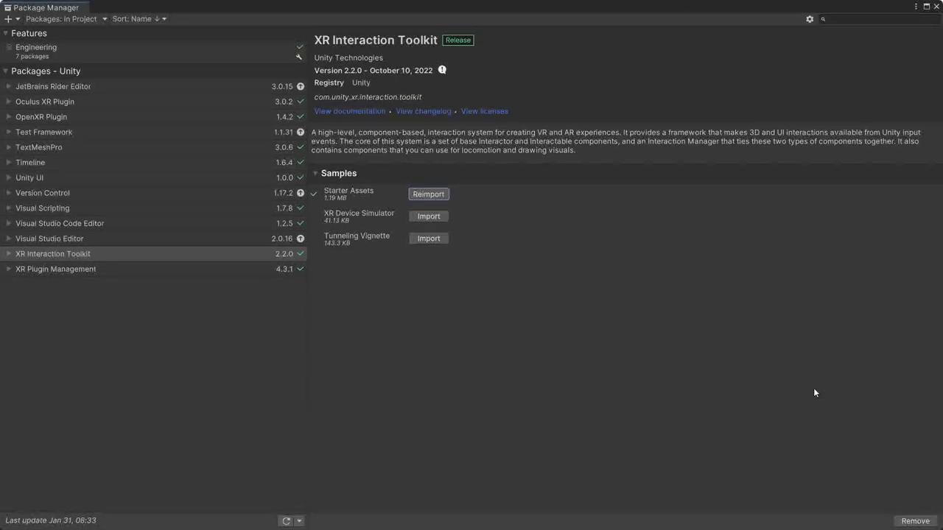
{"action": "left_click", "coordinate": [936, 6]}
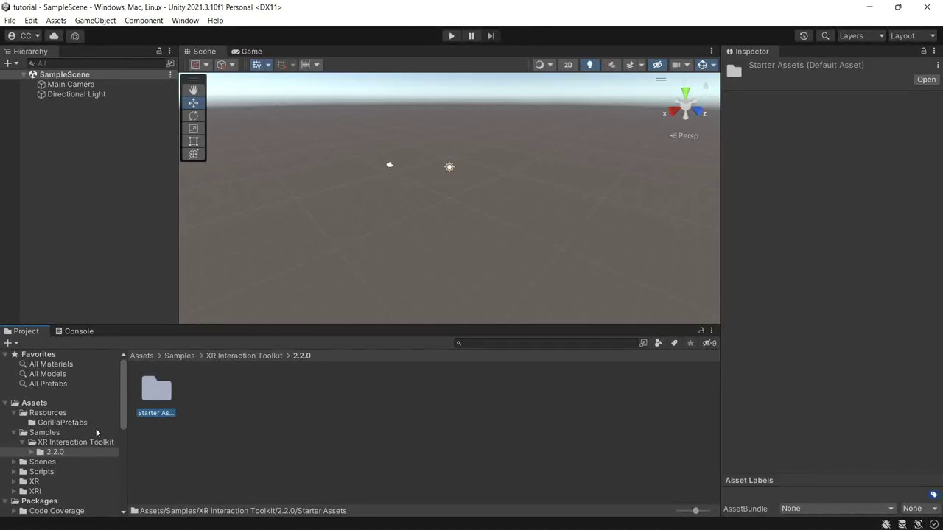
Browse to Assets > Samples > XR Interaction Toolkit > 2.2.0 > Starter Assets and select XRI Default Snap Turn.
{"action": "left_click", "coordinate": [58, 396]}
{"action": "left_click", "coordinate": [57, 402]}
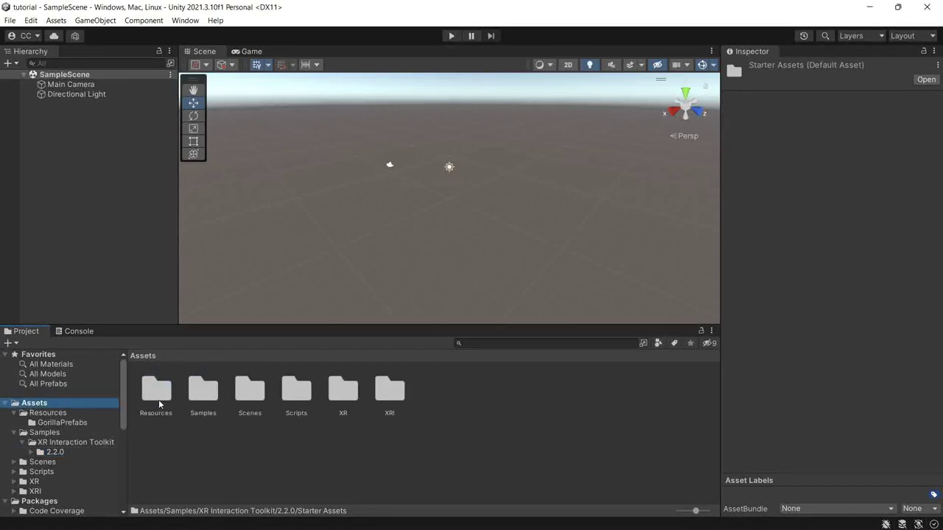
{"action": "double_click", "coordinate": [297, 388]}
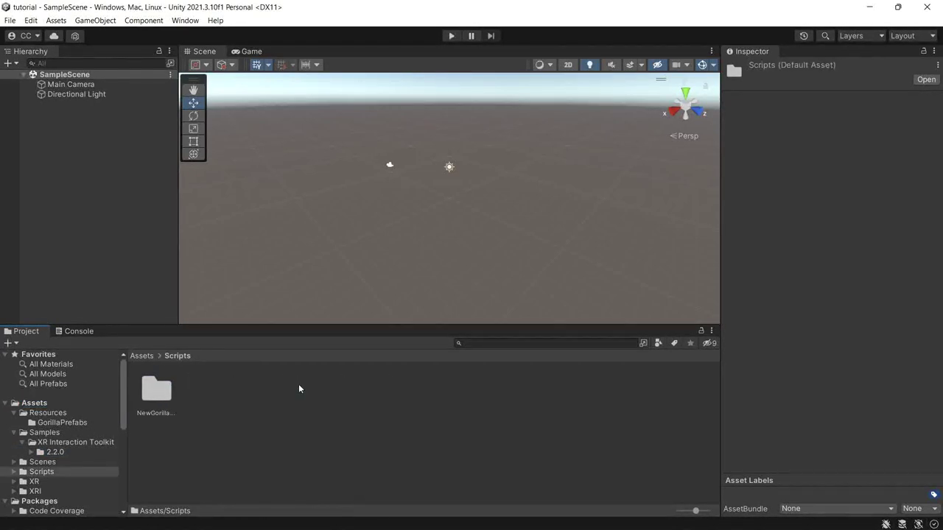
{"action": "left_click", "coordinate": [14, 404]}
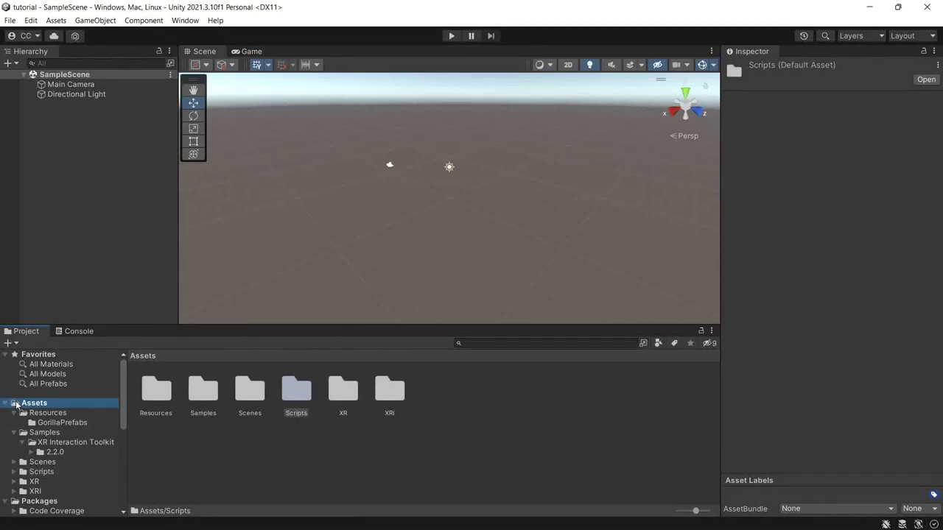
{"action": "double_click", "coordinate": [219, 410]}
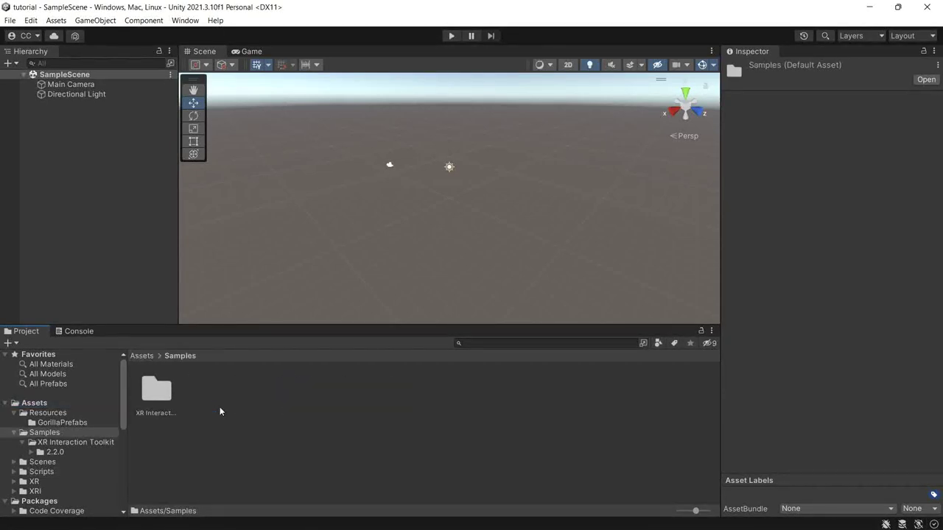
{"action": "double_click", "coordinate": [166, 391]}
{"action": "double_click", "coordinate": [167, 391]}
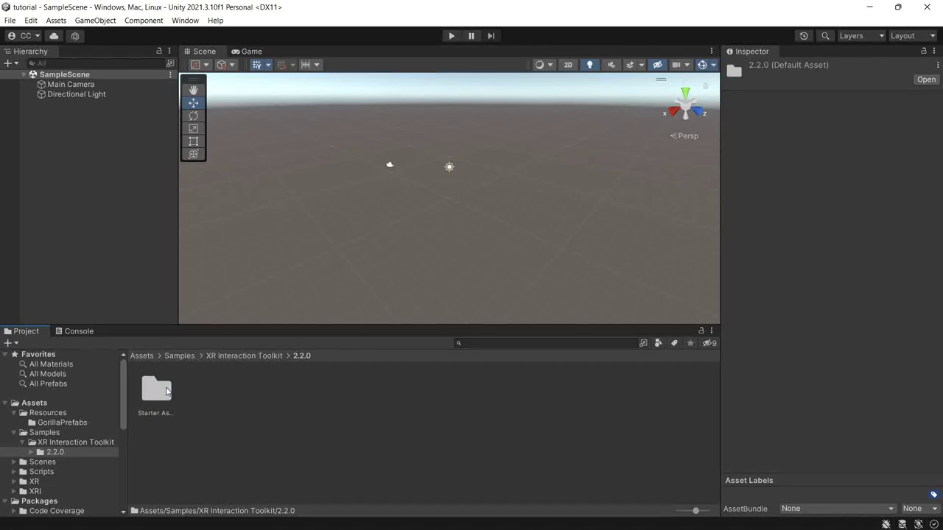
{"action": "double_click", "coordinate": [167, 391]}
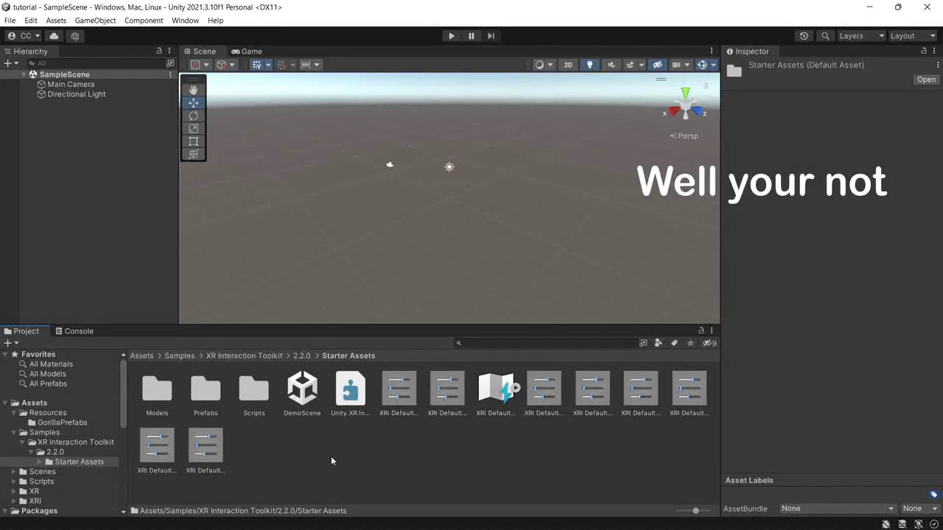
{"action": "left_click", "coordinate": [167, 444]}
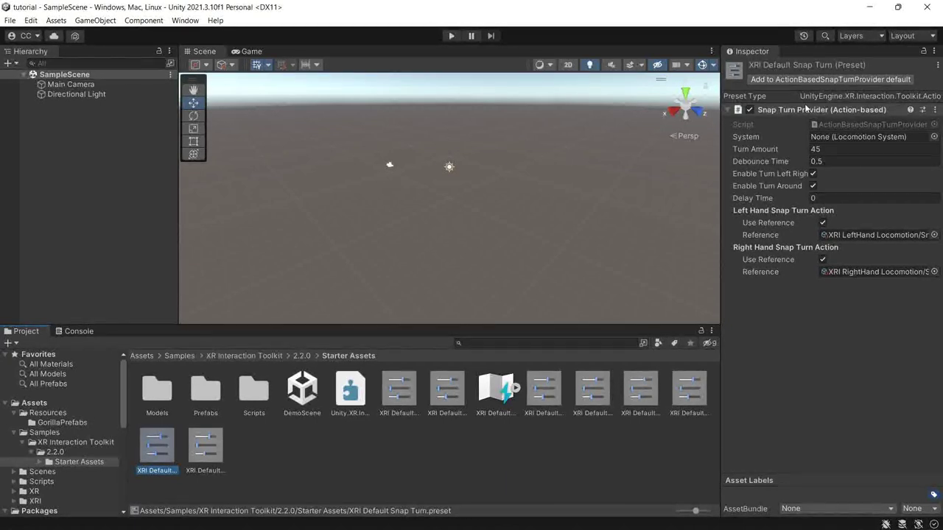
Make the XRI Default Snap Turn, Continuous Turn and Left Controller presets their component defaults.
{"action": "left_click", "coordinate": [786, 80]}
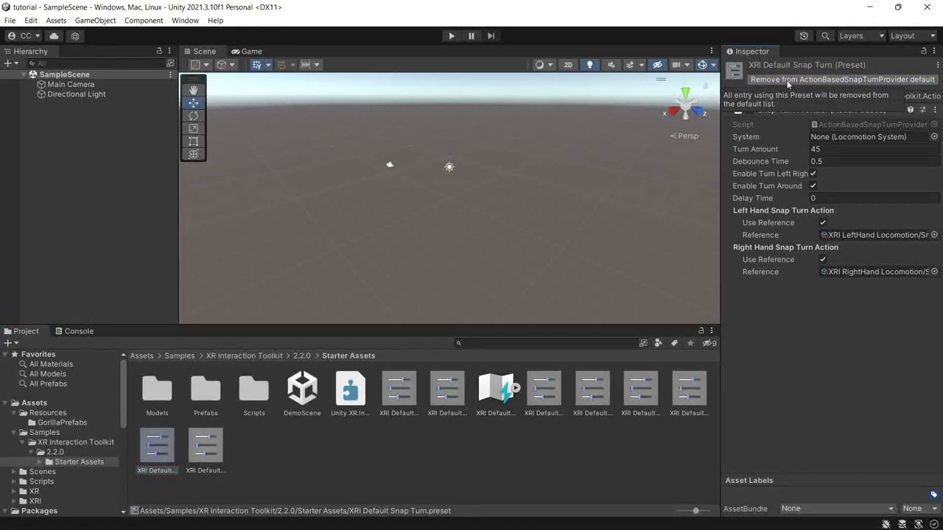
{"action": "left_click", "coordinate": [219, 464]}
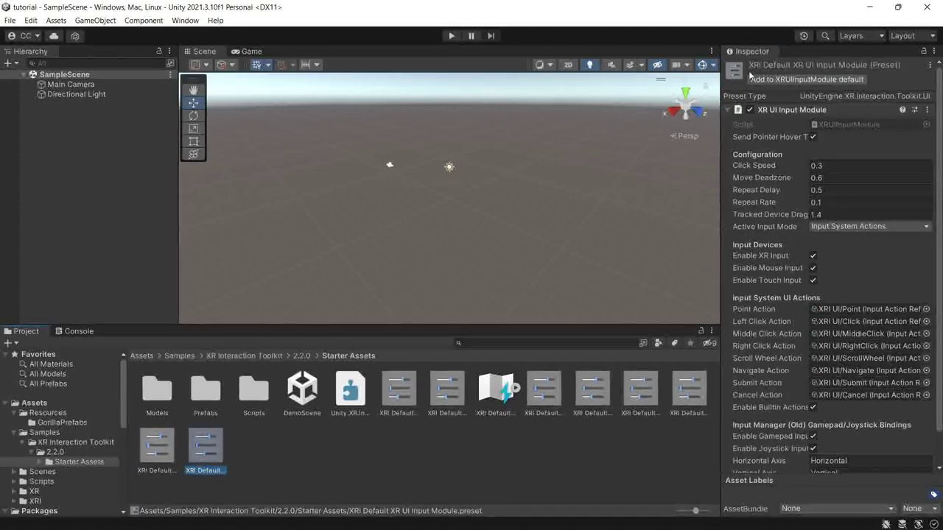
{"action": "left_click", "coordinate": [391, 414]}
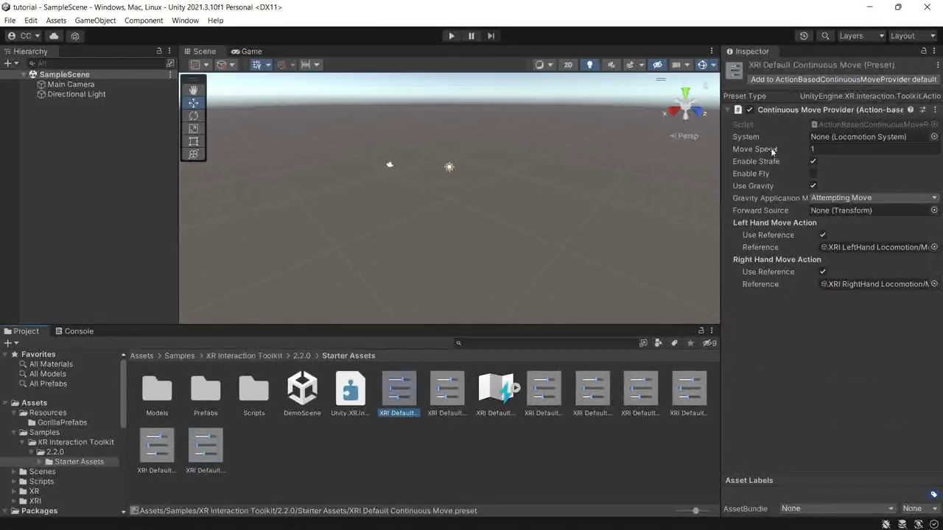
{"action": "left_click", "coordinate": [447, 390]}
{"action": "left_click", "coordinate": [810, 79]}
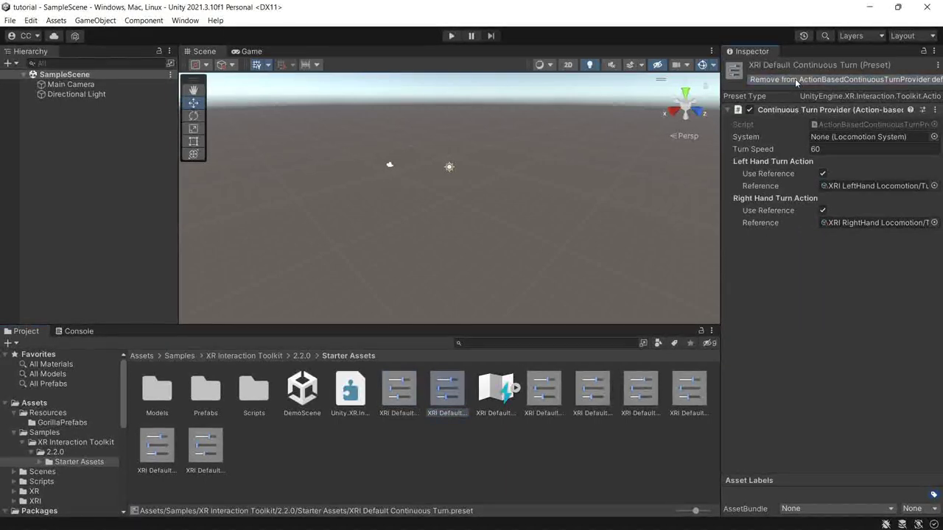
{"action": "left_click", "coordinate": [544, 390]}
{"action": "left_click", "coordinate": [802, 80]}
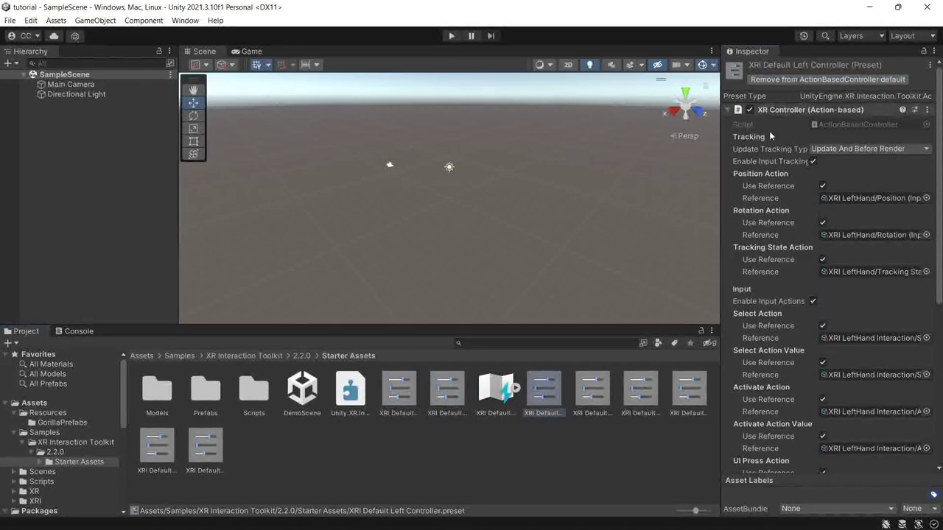
Make the Left Grab Move, Right Controller and Right Grab Move presets defaults, then return to Assets root.
{"action": "left_click", "coordinate": [593, 390]}
{"action": "left_click", "coordinate": [788, 79]}
{"action": "left_click", "coordinate": [640, 391]}
{"action": "left_click", "coordinate": [827, 79]}
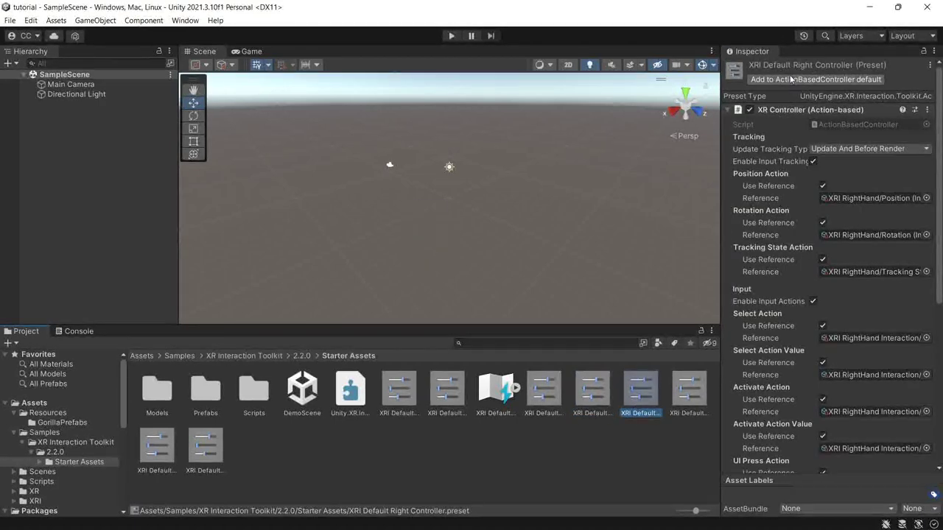
{"action": "left_click", "coordinate": [689, 390]}
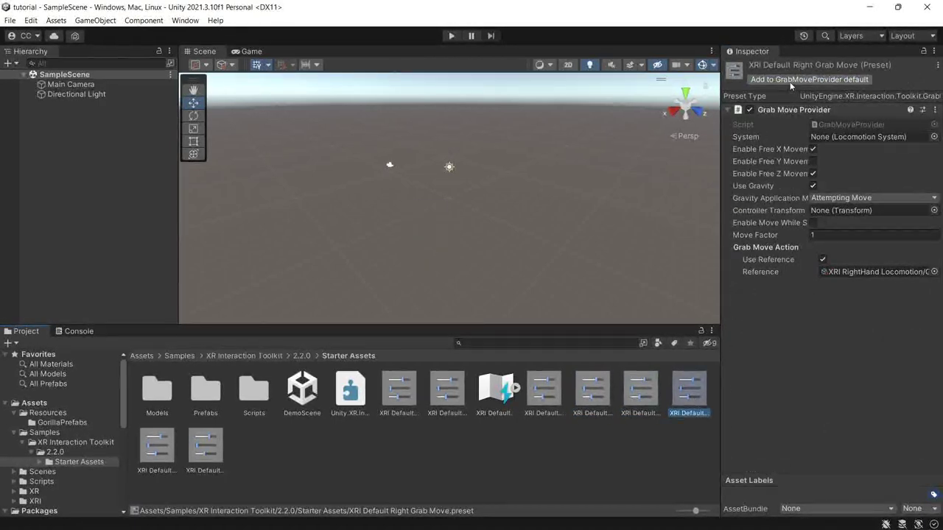
{"action": "left_click", "coordinate": [790, 80]}
{"action": "left_click", "coordinate": [487, 493]}
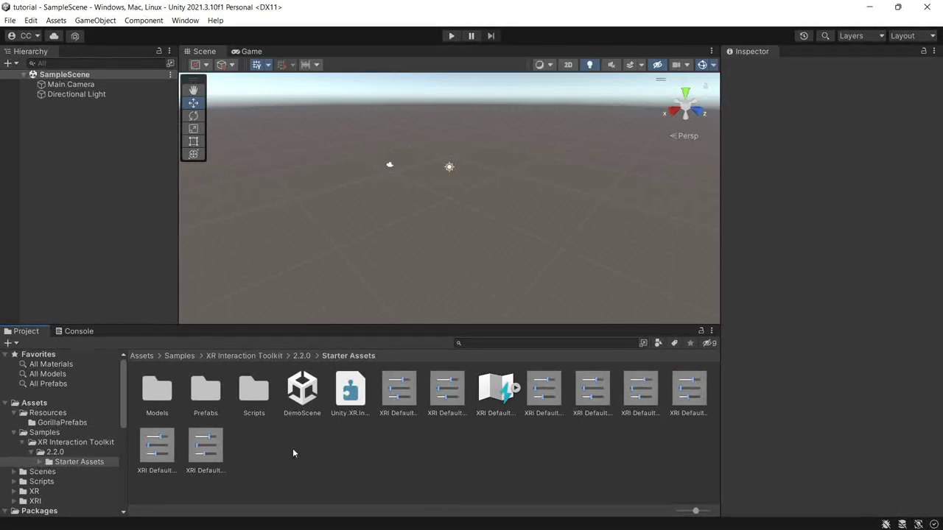
{"action": "left_click", "coordinate": [39, 403]}
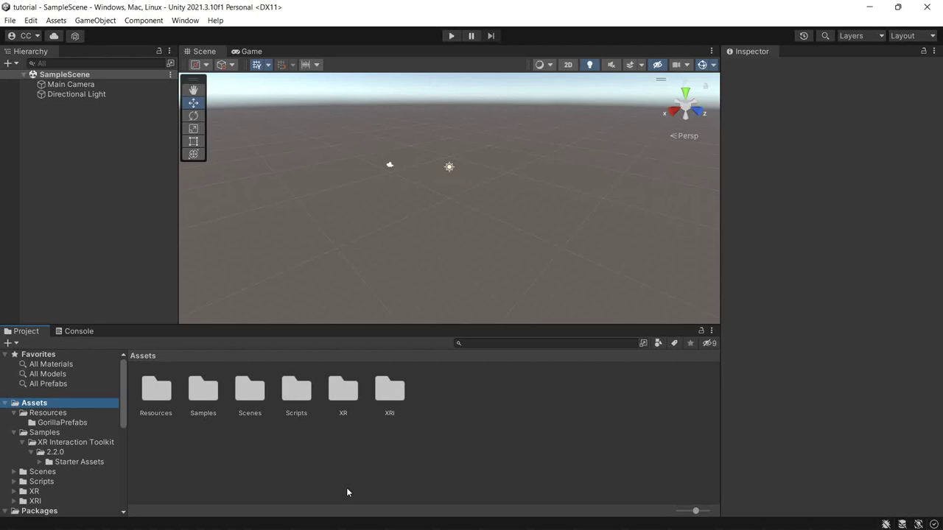
Create a 3D Cube in SampleScene from the Hierarchy's create menu.
{"action": "left_click", "coordinate": [14, 64]}
{"action": "mouse_move", "coordinate": [41, 104]}
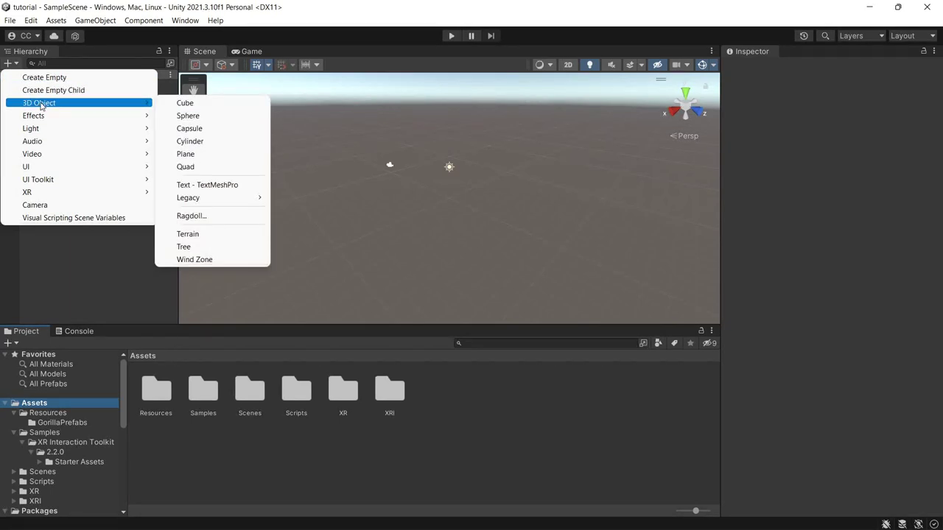
{"action": "left_click", "coordinate": [201, 104]}
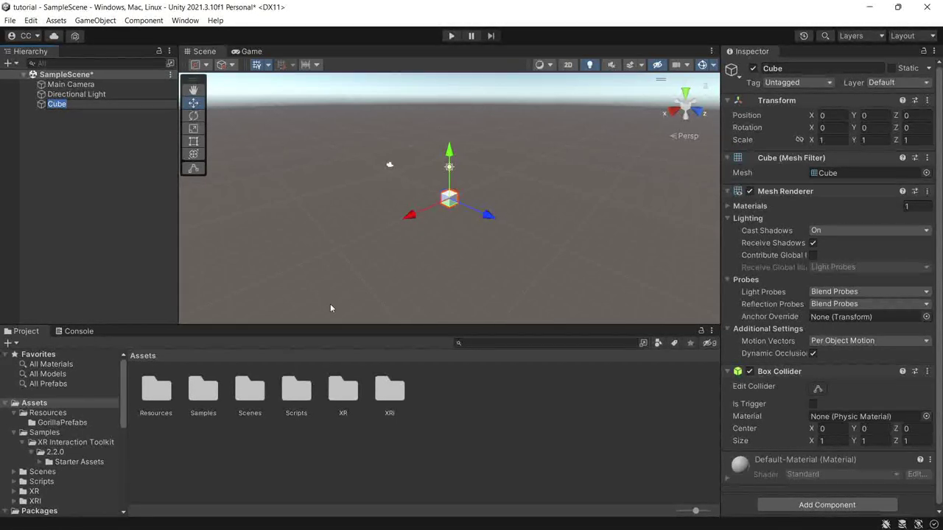
{"action": "left_click", "coordinate": [194, 129]}
Scale the cube flat and wide into a roughly 21 by 20 floor slab.
{"action": "left_click_drag", "start_coordinate": [489, 216], "coordinate": [642, 315]}
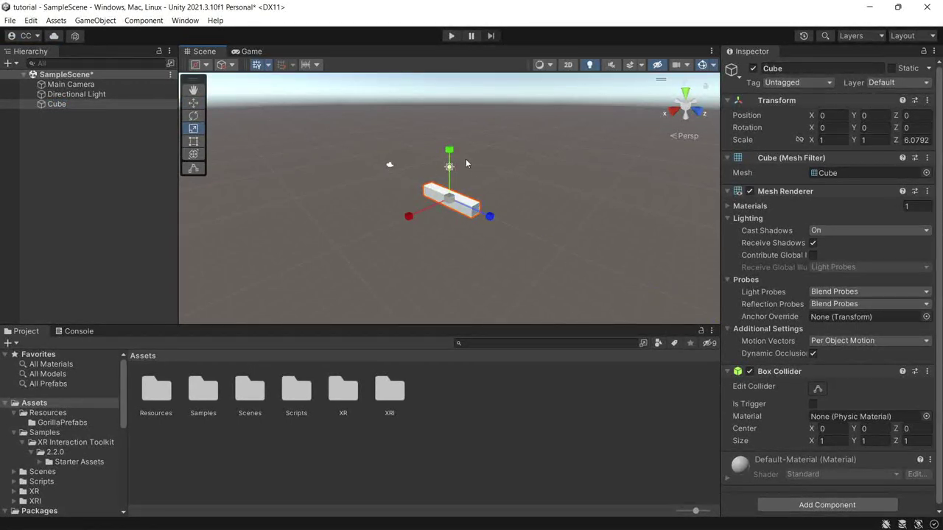
{"action": "left_click_drag", "start_coordinate": [449, 151], "coordinate": [279, 302]}
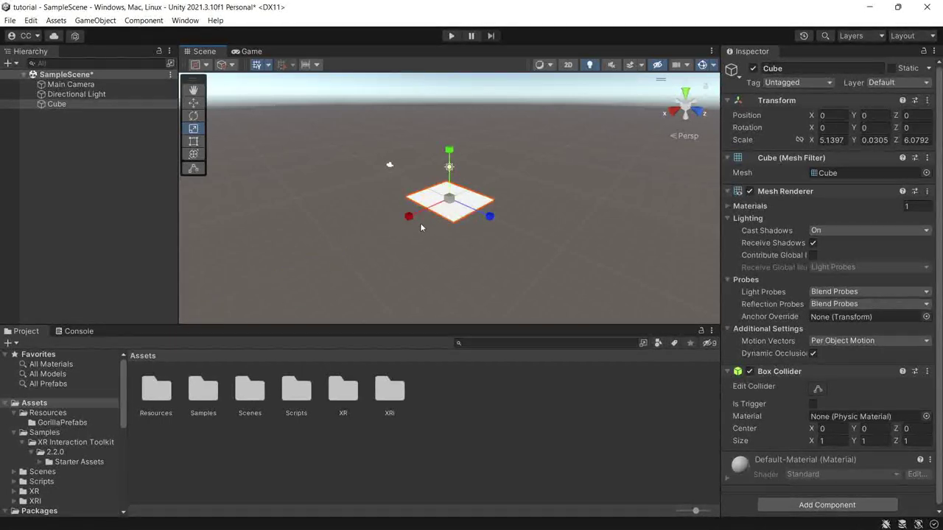
{"action": "left_click_drag", "start_coordinate": [410, 216], "coordinate": [324, 291]}
{"action": "left_click_drag", "start_coordinate": [497, 211], "coordinate": [549, 274]}
{"action": "left_click_drag", "start_coordinate": [410, 216], "coordinate": [411, 217]}
{"action": "left_click", "coordinate": [574, 247]}
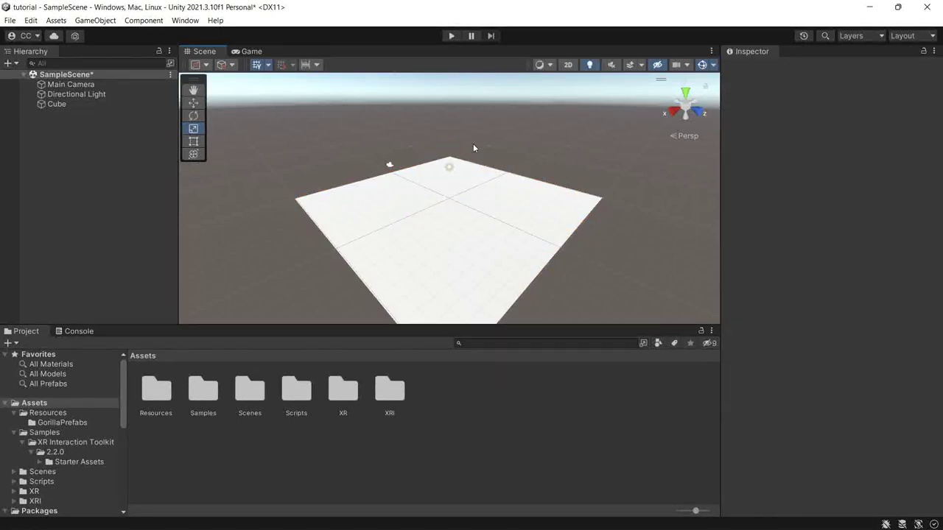
{"action": "right_click_drag", "start_coordinate": [272, 152], "coordinate": [198, 184]}
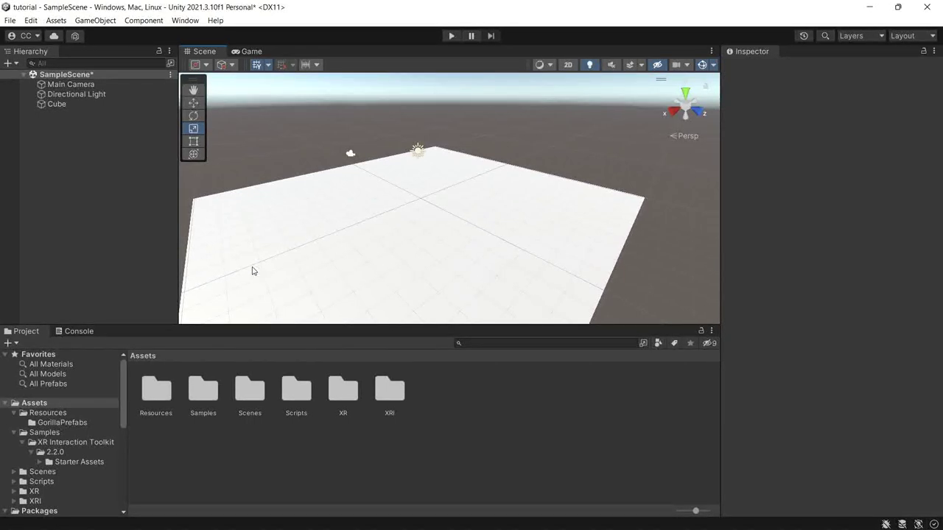
{"action": "scroll", "coordinate": [252, 271], "scroll_direction": "down", "scroll_amount": 2}
{"action": "scroll", "coordinate": [252, 271], "scroll_direction": "up", "scroll_amount": 3}
{"action": "scroll", "coordinate": [252, 271], "scroll_direction": "down", "scroll_amount": 2}
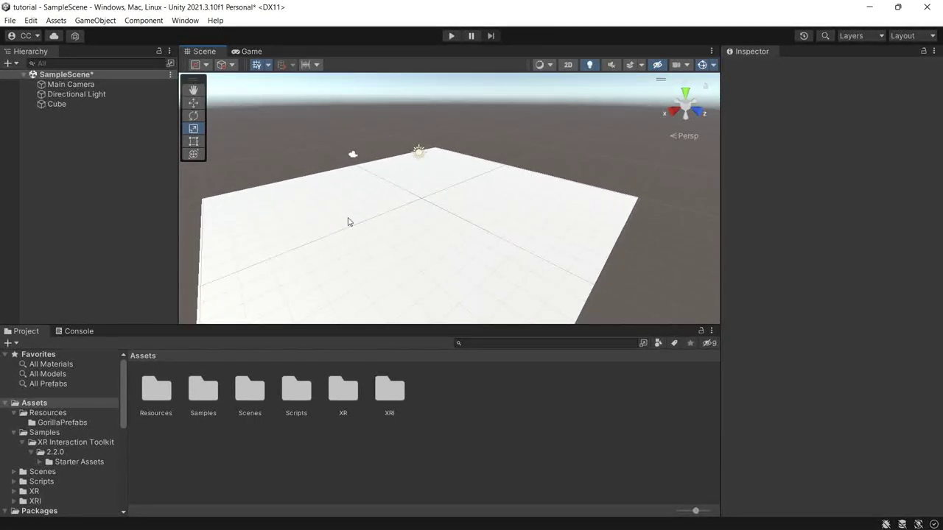
{"action": "scroll", "coordinate": [394, 216], "scroll_direction": "down", "scroll_amount": 3}
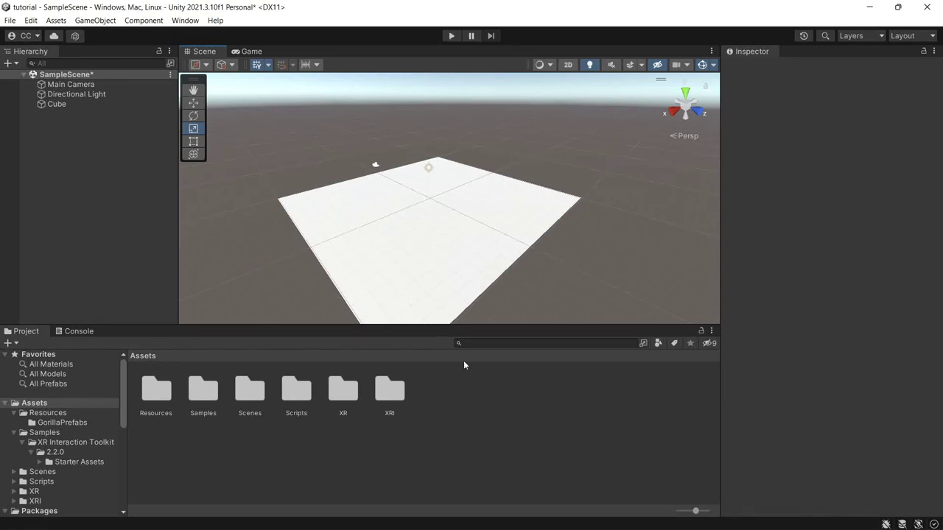
{"action": "right_click", "coordinate": [434, 382]}
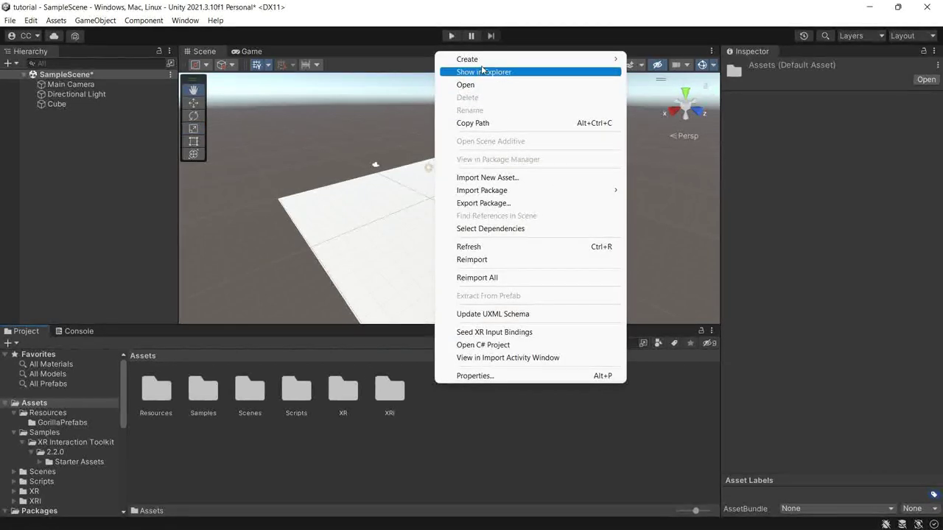
Create a folder named Materials in Assets and open it.
{"action": "mouse_move", "coordinate": [483, 63]}
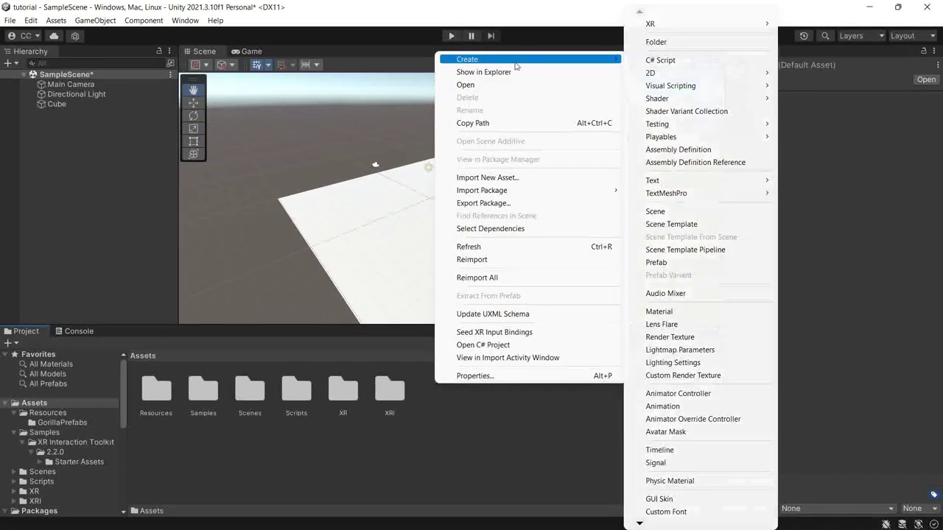
{"action": "left_click", "coordinate": [648, 42]}
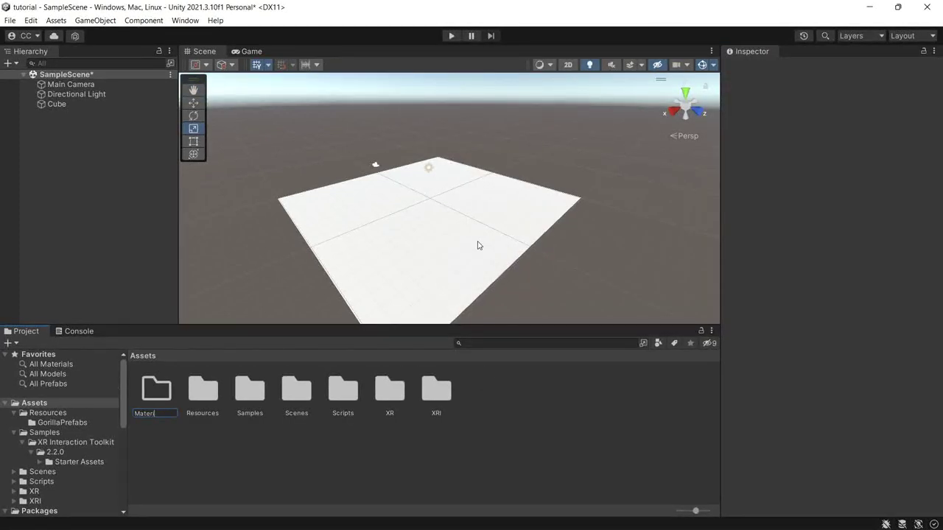
{"action": "type", "text": "Materials"}
{"action": "key", "text": "Return"}
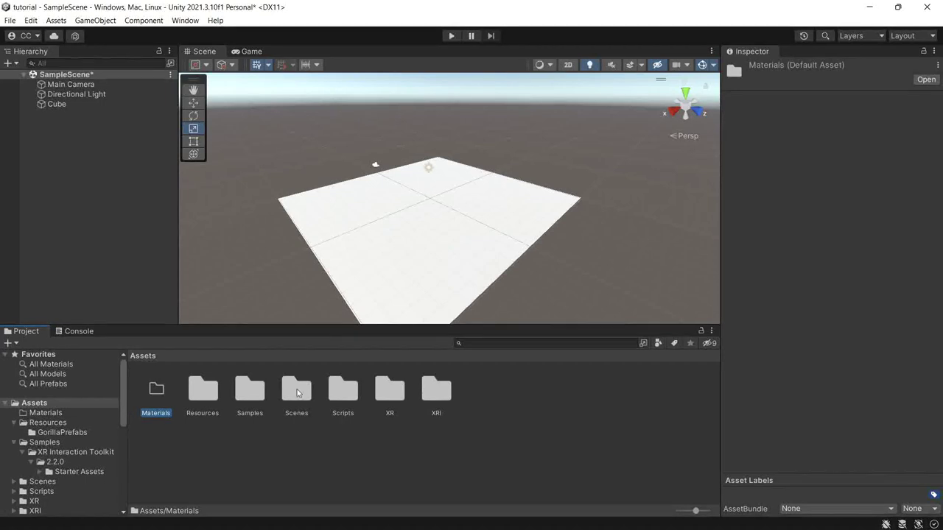
{"action": "left_click", "coordinate": [234, 493]}
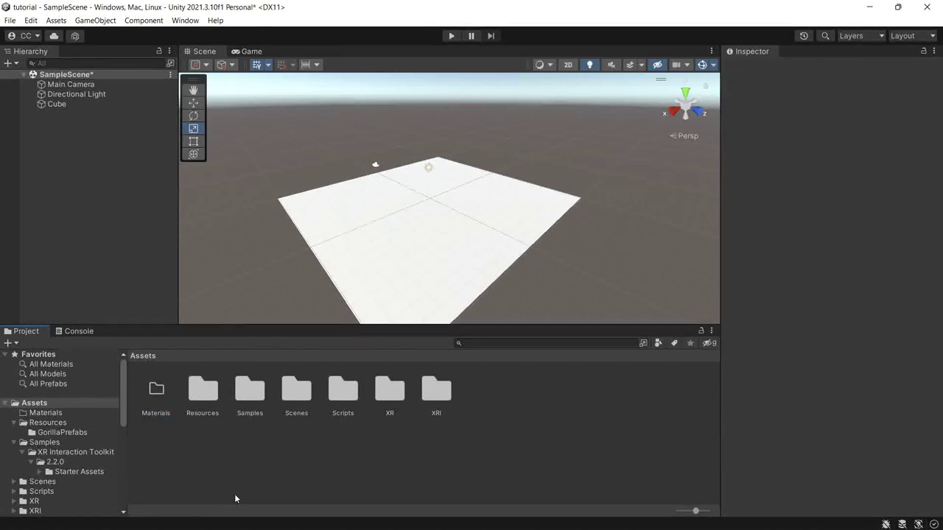
{"action": "double_click", "coordinate": [145, 400]}
{"action": "right_click", "coordinate": [280, 400]}
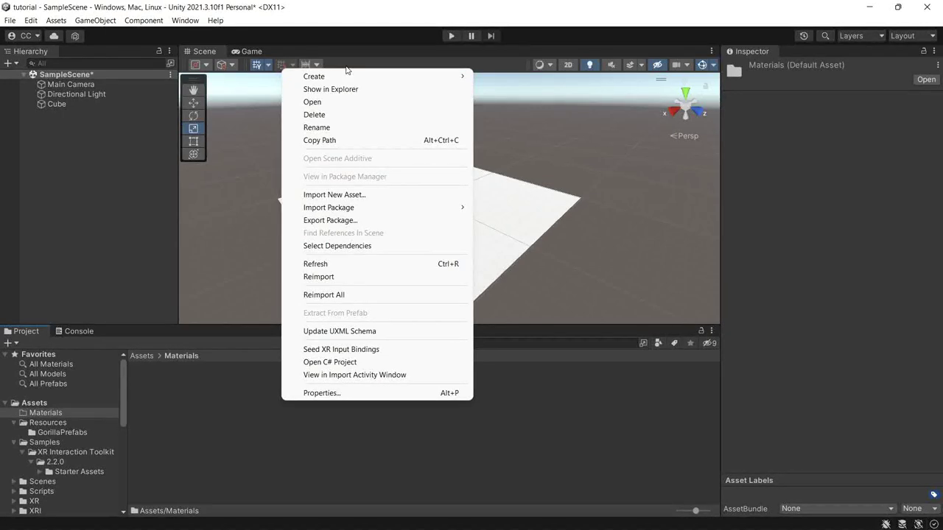
Create a new material named Green in the Materials folder.
{"action": "mouse_move", "coordinate": [348, 75]}
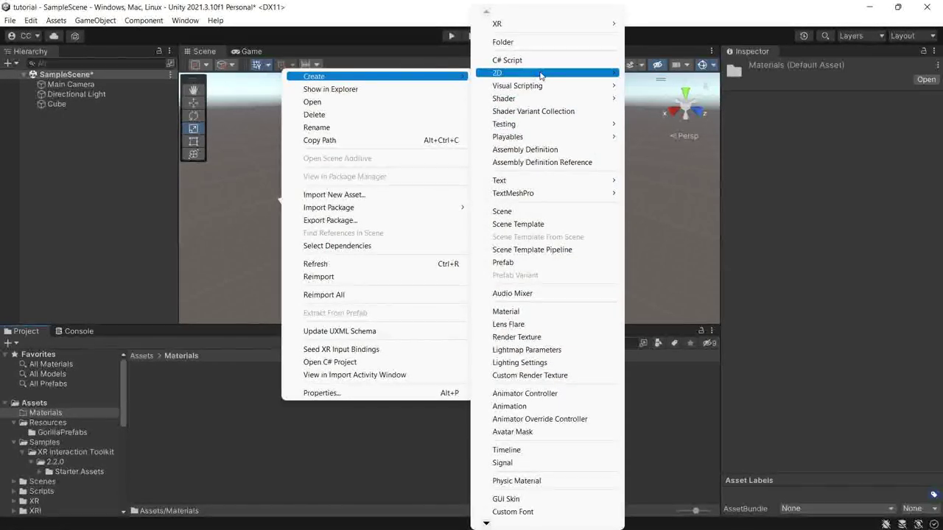
{"action": "left_click", "coordinate": [505, 311]}
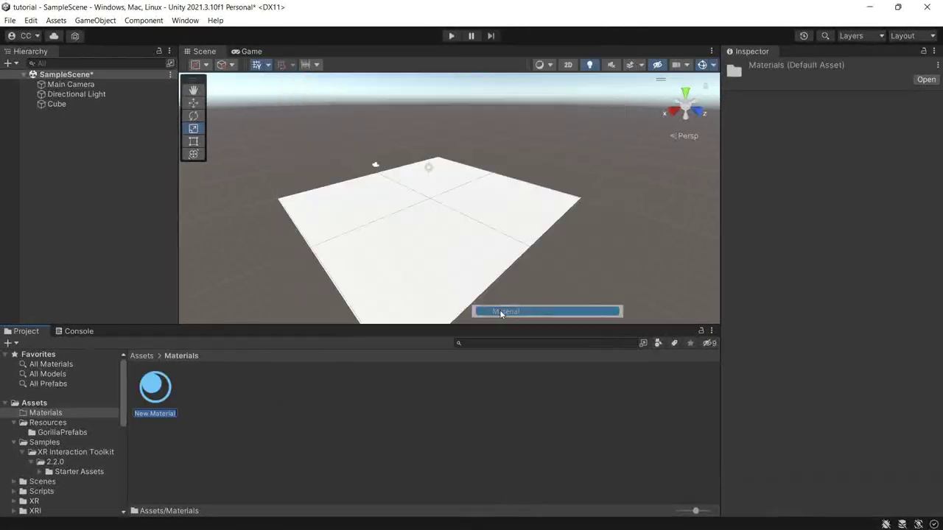
{"action": "key", "text": "BackSpace"}
{"action": "type", "text": "Green"}
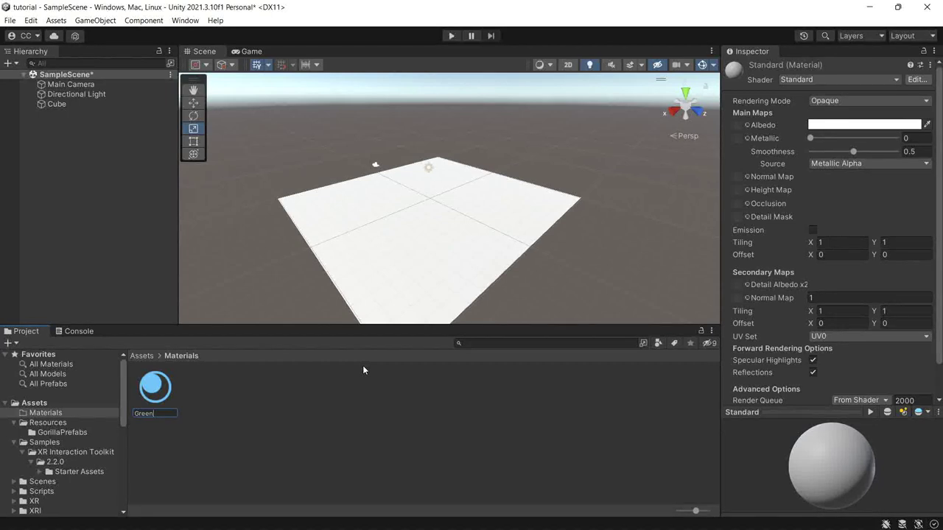
{"action": "key", "text": "Return"}
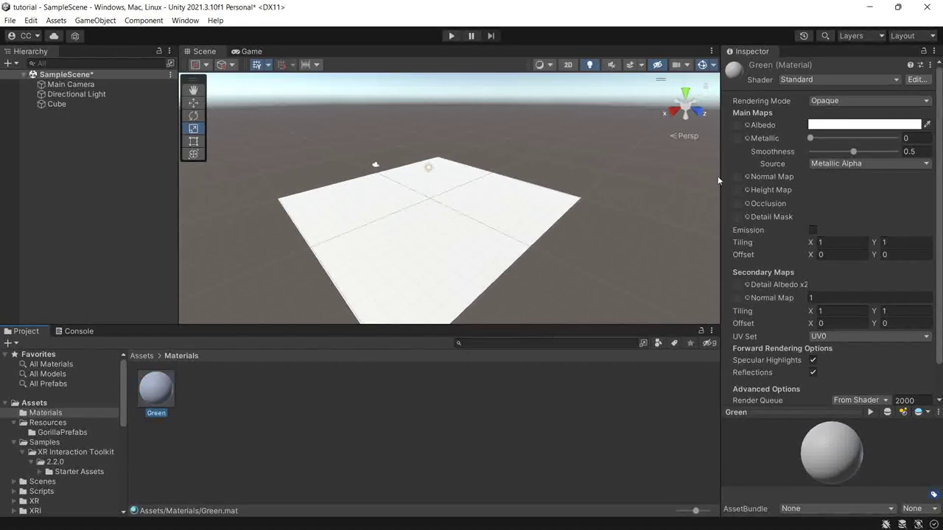
Leave the Green material's Rendering Mode set to Opaque.
{"action": "left_click", "coordinate": [818, 101]}
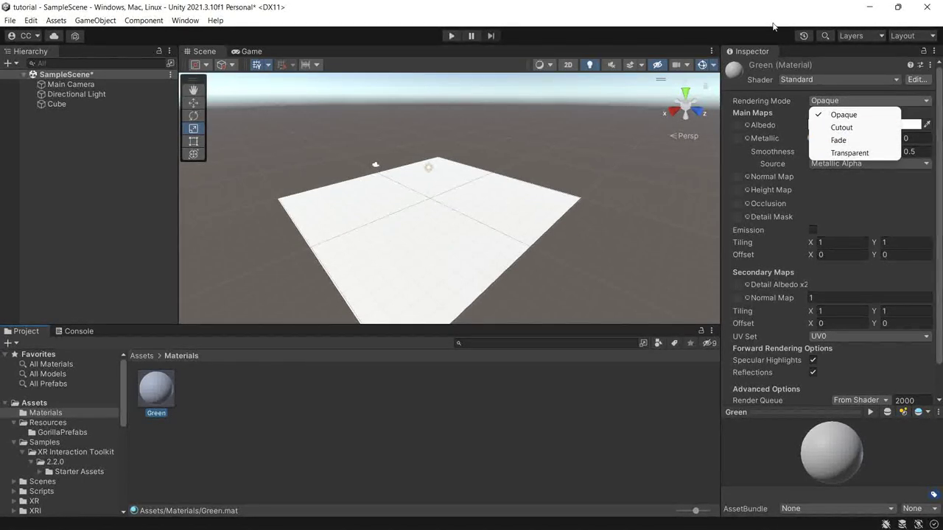
{"action": "left_click", "coordinate": [841, 101]}
{"action": "left_click", "coordinate": [841, 101]}
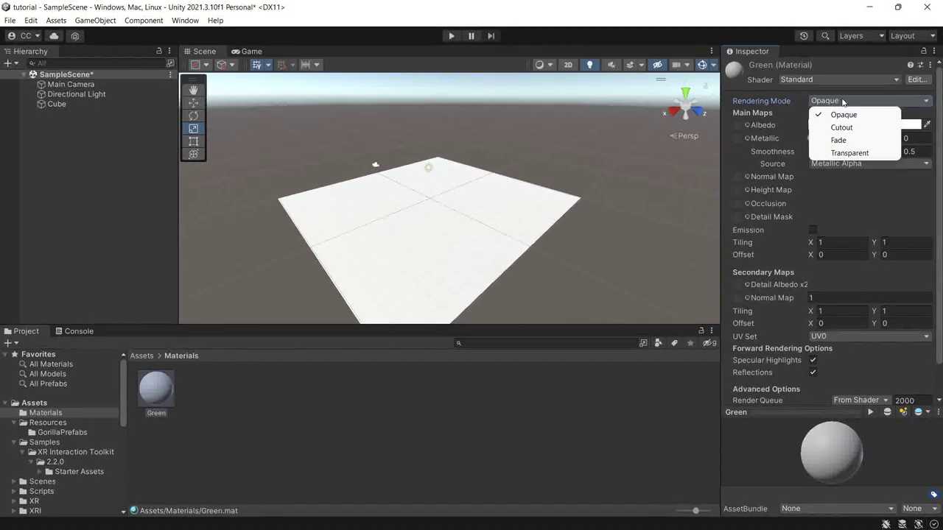
{"action": "left_click", "coordinate": [897, 86]}
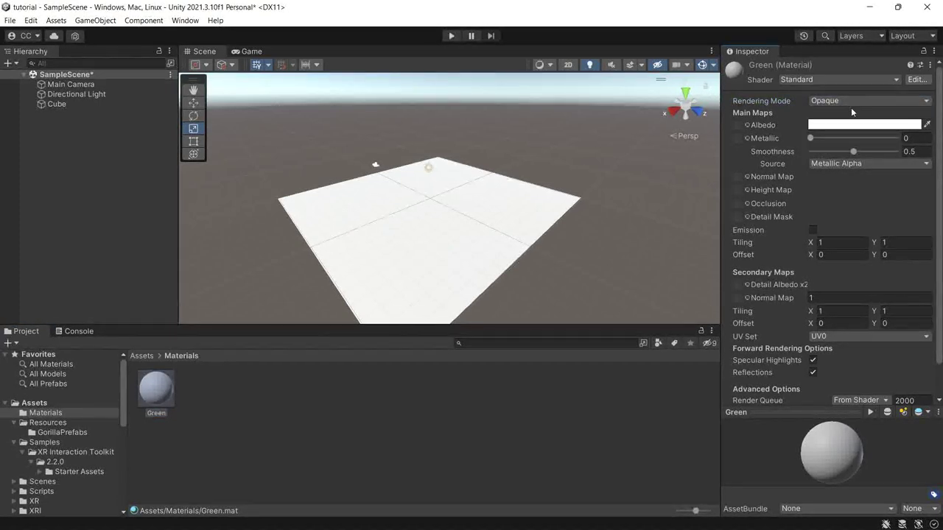
Set the Green material's albedo to a bright, fully saturated green.
{"action": "left_click", "coordinate": [812, 127]}
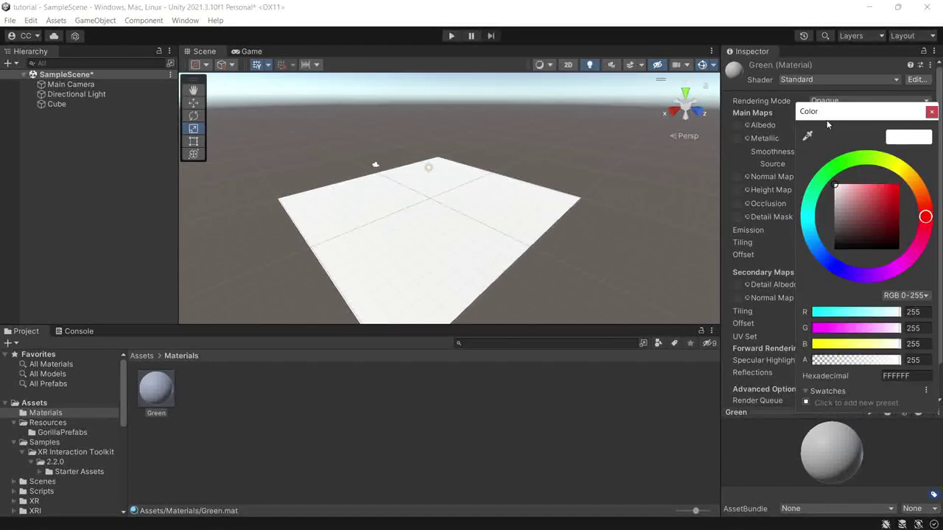
{"action": "left_click", "coordinate": [861, 159]}
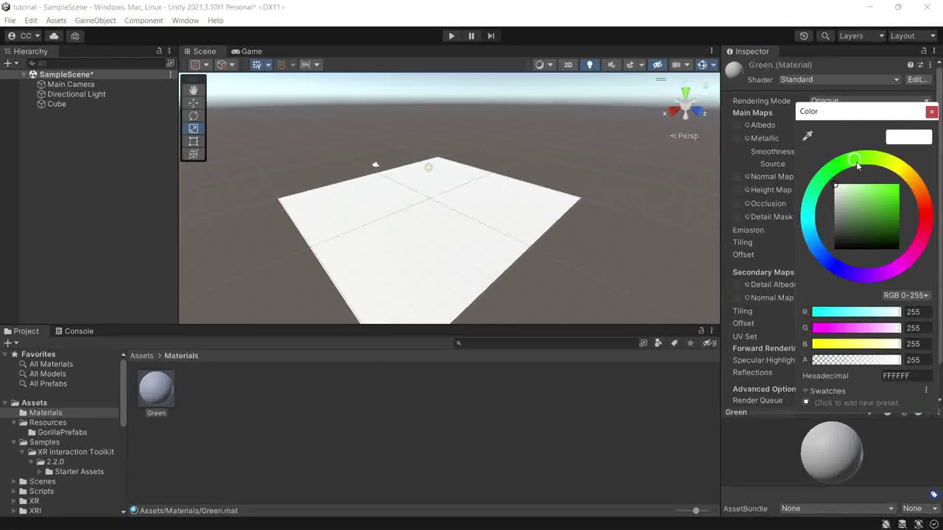
{"action": "left_click_drag", "start_coordinate": [880, 193], "coordinate": [900, 206]}
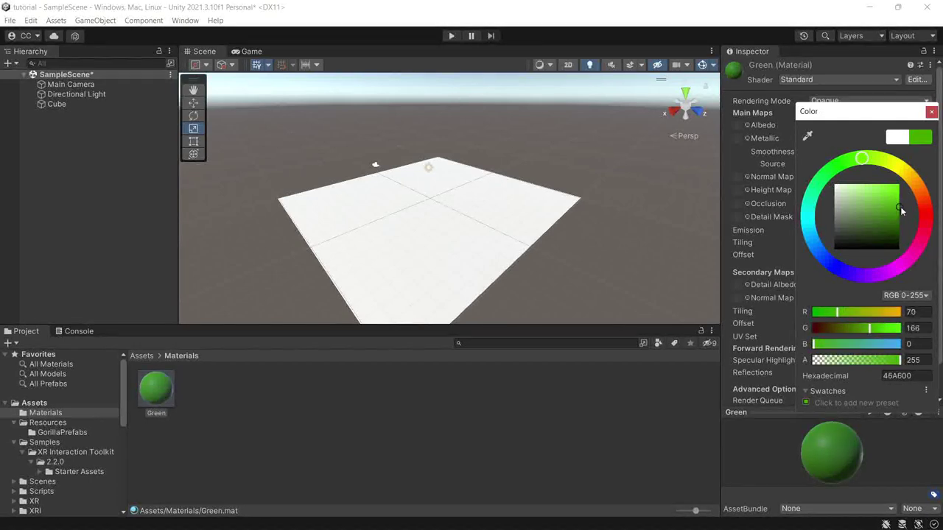
{"action": "left_click_drag", "start_coordinate": [862, 158], "coordinate": [848, 162]}
{"action": "left_click_drag", "start_coordinate": [898, 205], "coordinate": [901, 192]}
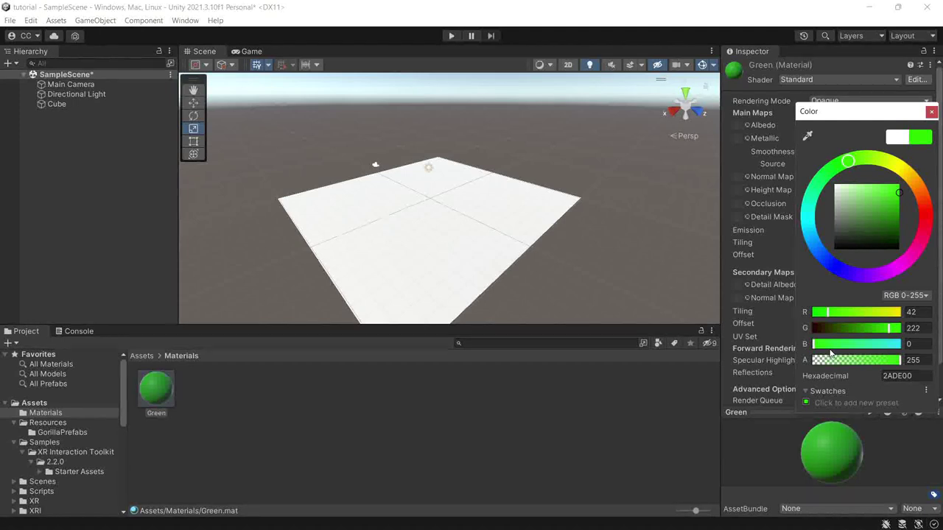
{"action": "left_click", "coordinate": [931, 113]}
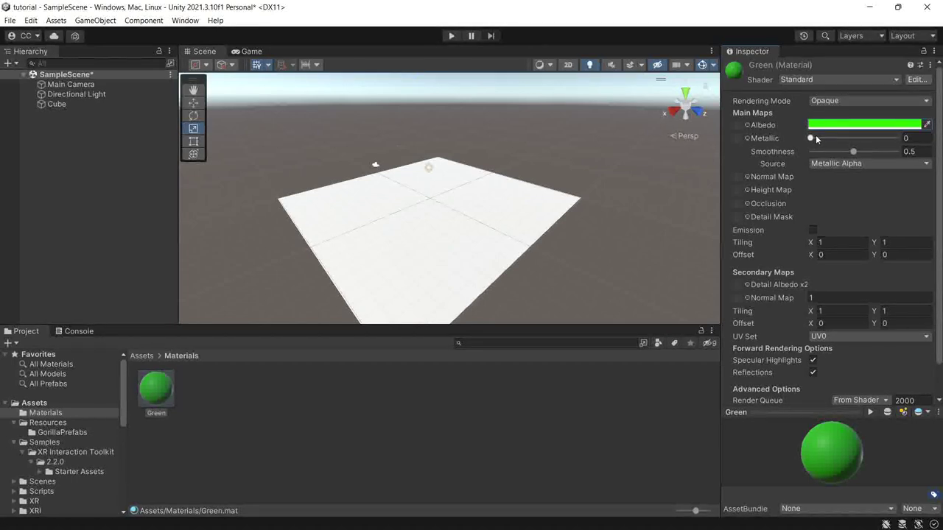
Return the Green material's Metallic value to 0.
{"action": "mouse_move", "coordinate": [810, 138]}
{"action": "left_mouse_down"}
{"action": "mouse_move", "coordinate": [862, 140]}
{"action": "mouse_move", "coordinate": [862, 154]}
{"action": "mouse_move", "coordinate": [817, 147]}
{"action": "left_mouse_up"}
{"action": "left_click_drag", "start_coordinate": [835, 138], "coordinate": [809, 138]}
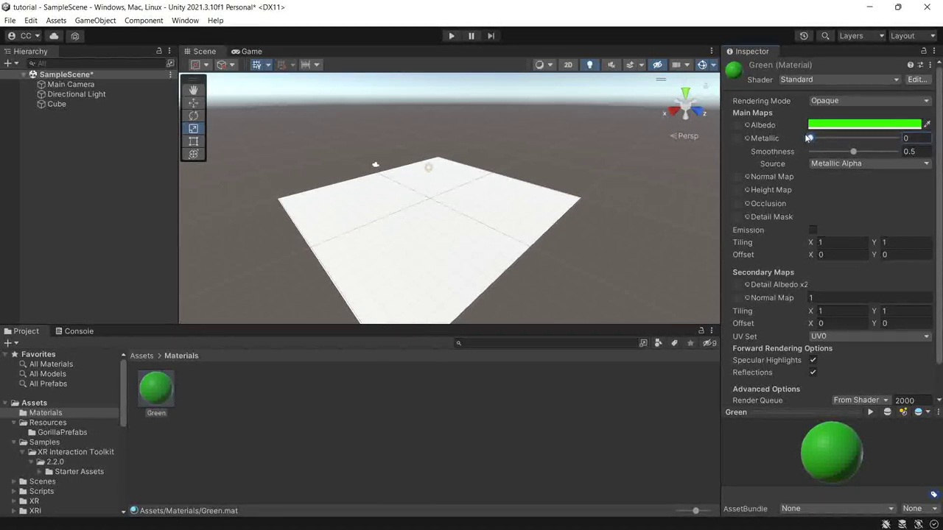
{"action": "left_click", "coordinate": [500, 419]}
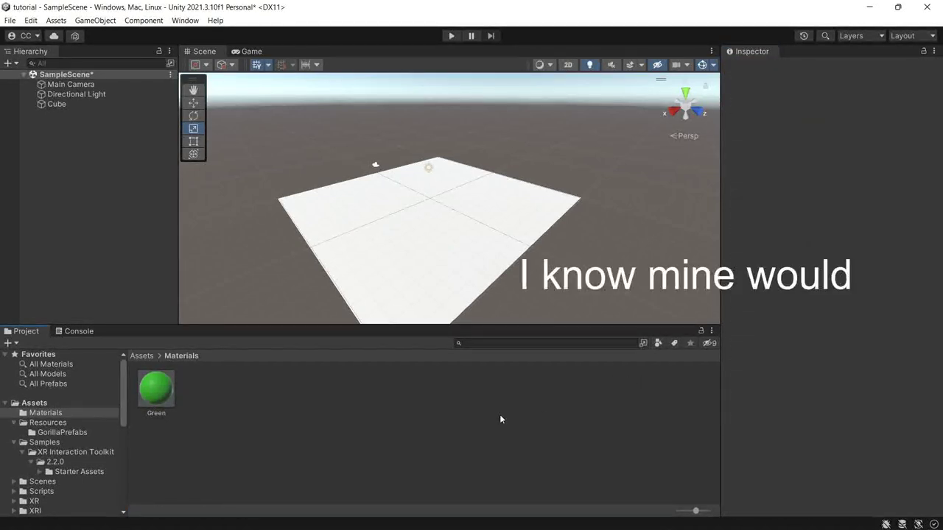
{"action": "left_click", "coordinate": [155, 396]}
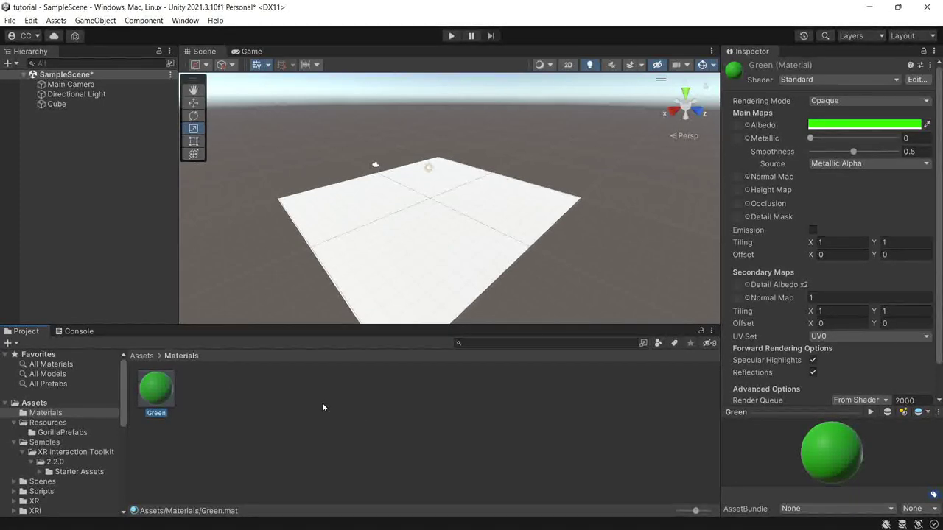
Drag the Green material onto the floor slab so it turns bright green.
{"action": "left_click_drag", "start_coordinate": [157, 388], "coordinate": [394, 272]}
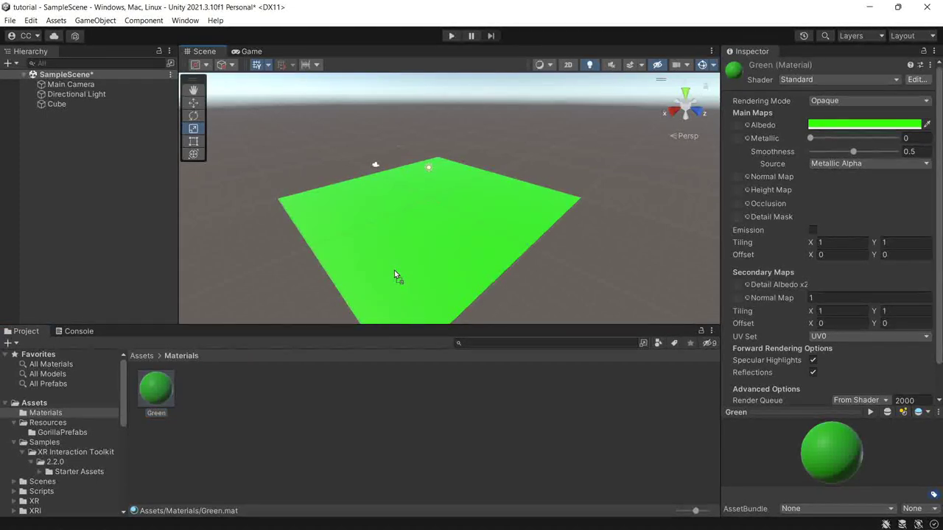
{"action": "left_click", "coordinate": [271, 297]}
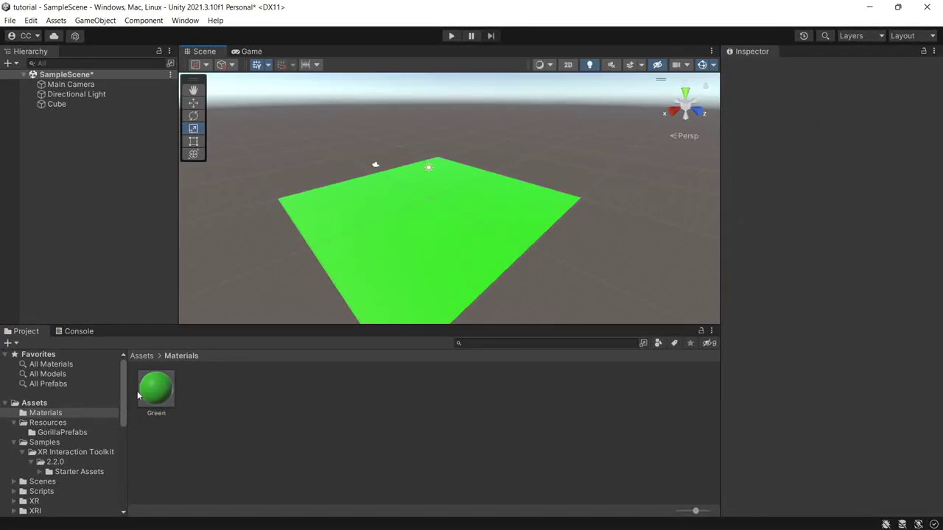
{"action": "left_click", "coordinate": [62, 354]}
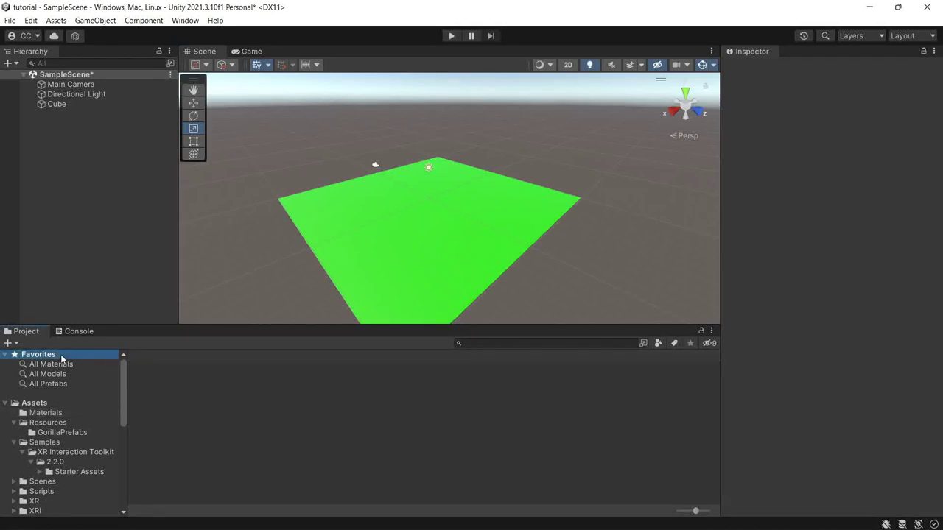
Go to Assets > Resources > GorillaPrefabs and drag Gorilla Rig into the scene.
{"action": "left_click", "coordinate": [60, 414]}
{"action": "left_click", "coordinate": [33, 403]}
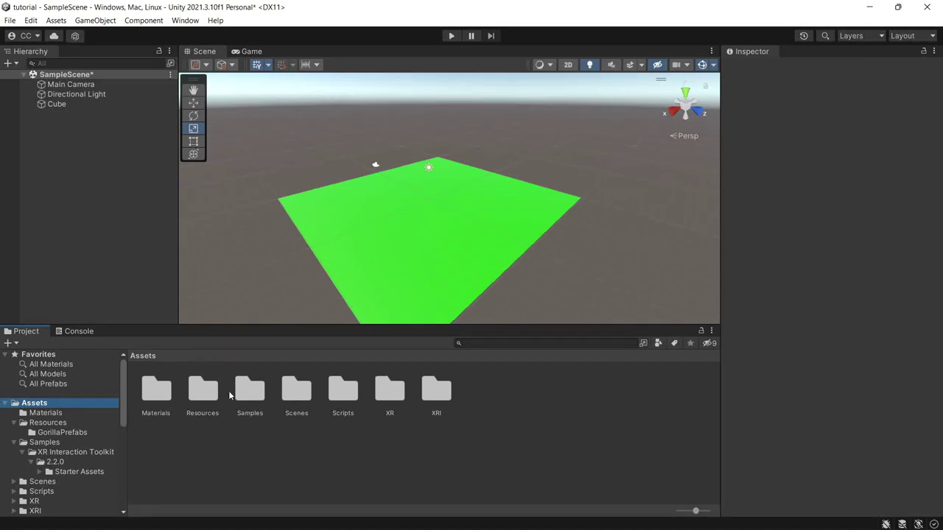
{"action": "double_click", "coordinate": [201, 388]}
{"action": "double_click", "coordinate": [163, 387]}
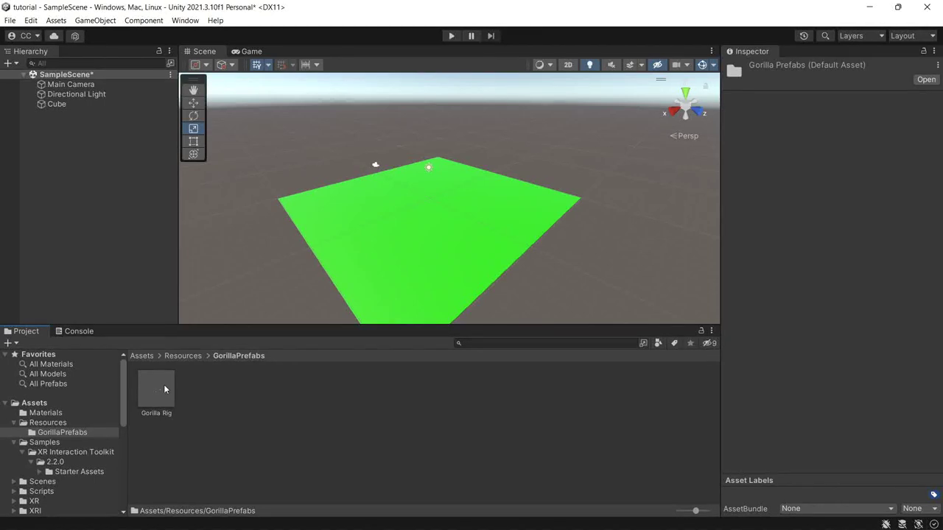
{"action": "left_click_drag", "start_coordinate": [158, 387], "coordinate": [423, 209]}
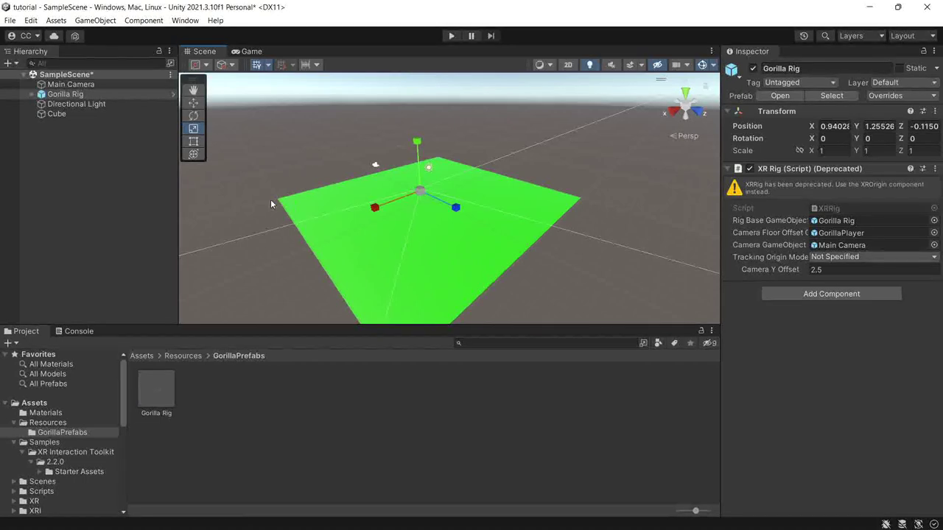
Inspect the Gorilla Rig's children in prefab mode and back in the scene Hierarchy.
{"action": "left_click", "coordinate": [173, 94]}
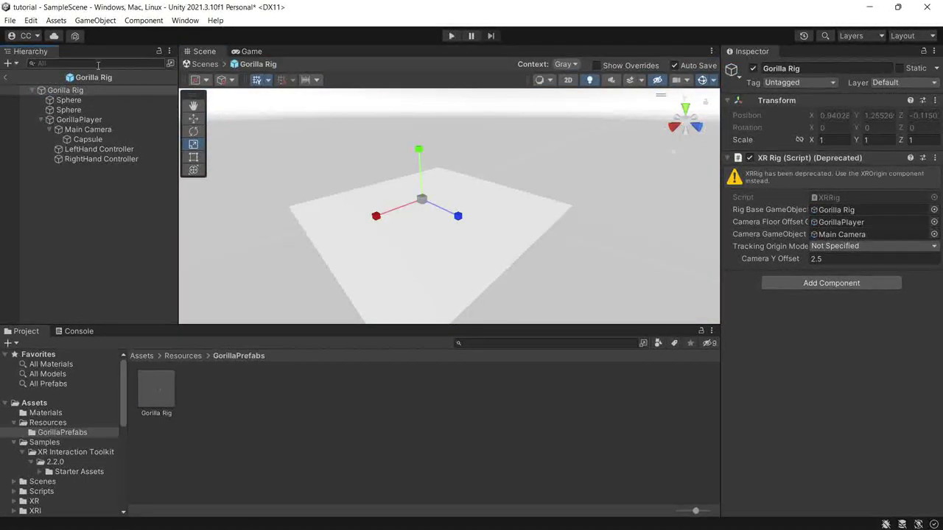
{"action": "left_click", "coordinate": [32, 89]}
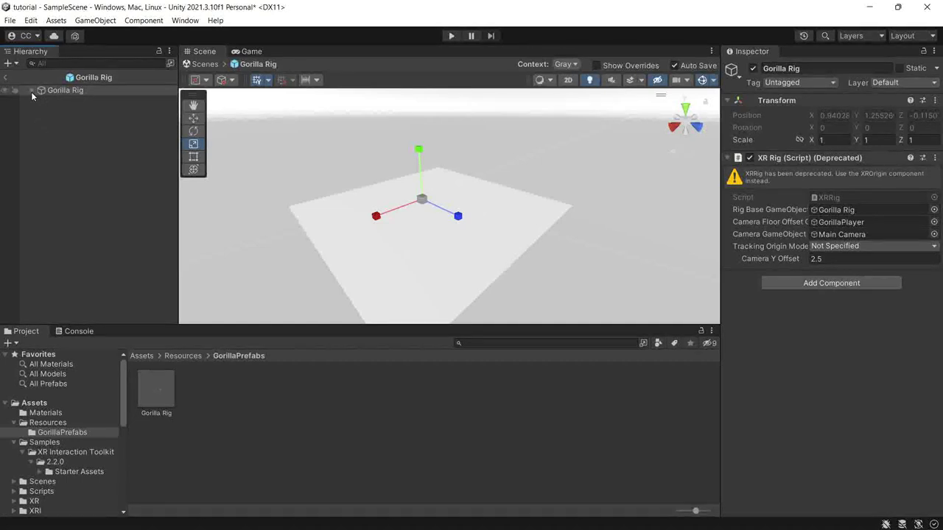
{"action": "left_click", "coordinate": [32, 90]}
{"action": "left_click", "coordinate": [7, 77]}
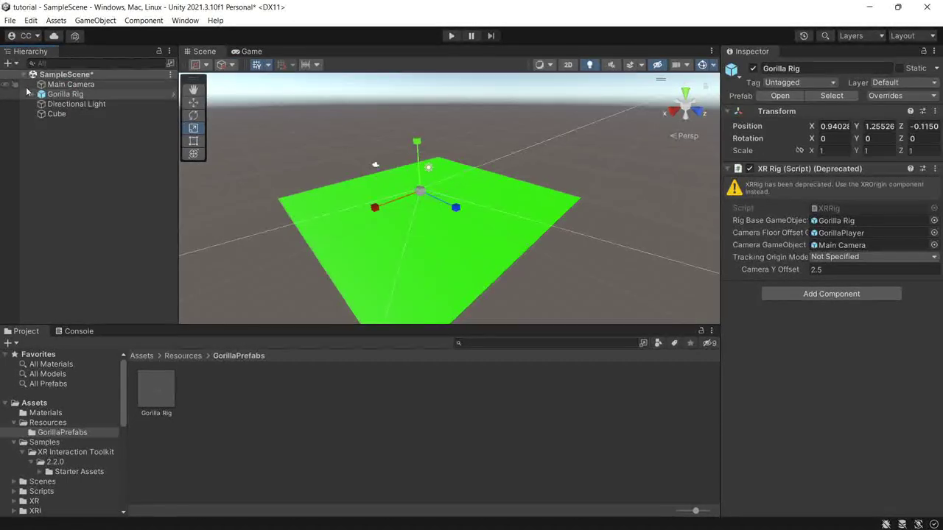
{"action": "left_click", "coordinate": [32, 94]}
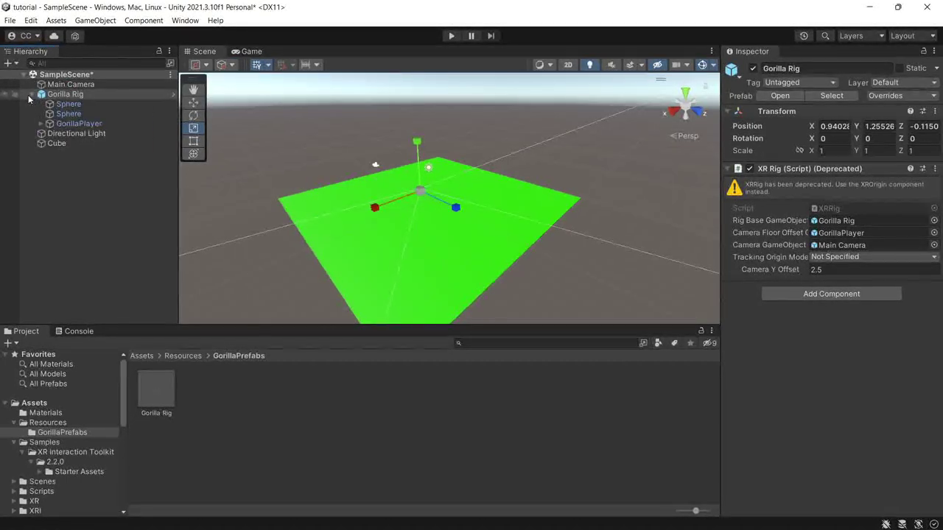
{"action": "left_click", "coordinate": [32, 94]}
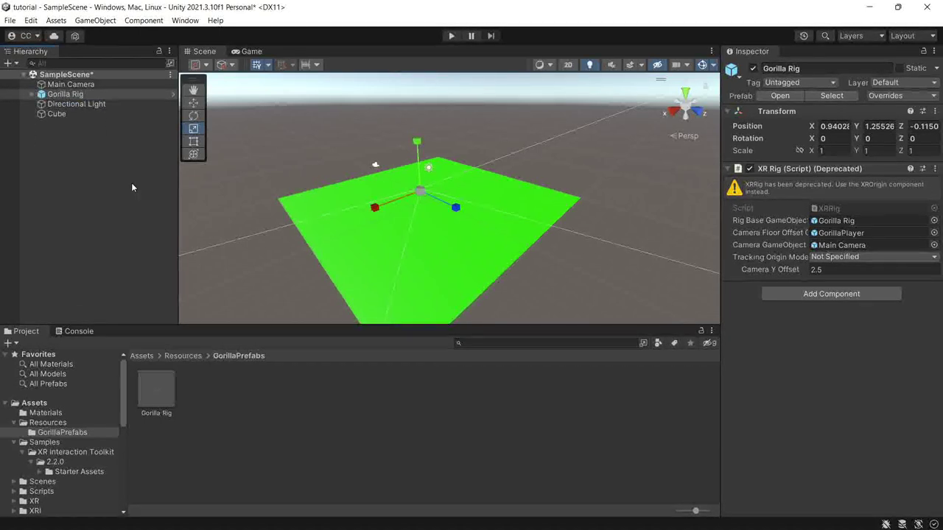
Move the Gorilla Rig to about X 3.48, Y 0.69, Z 4.17, just above the floor.
{"action": "left_click", "coordinate": [193, 104]}
{"action": "left_click_drag", "start_coordinate": [423, 144], "coordinate": [420, 99]}
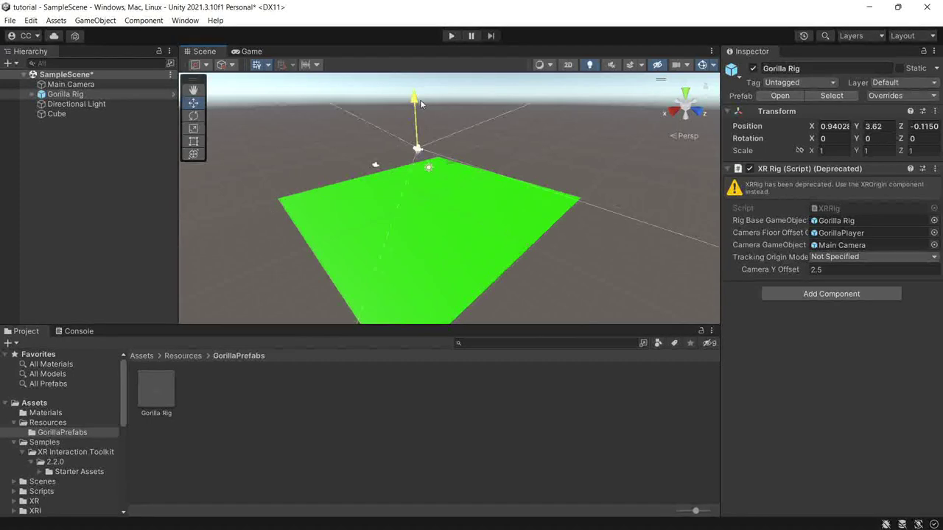
{"action": "left_click_drag", "start_coordinate": [452, 150], "coordinate": [380, 166]}
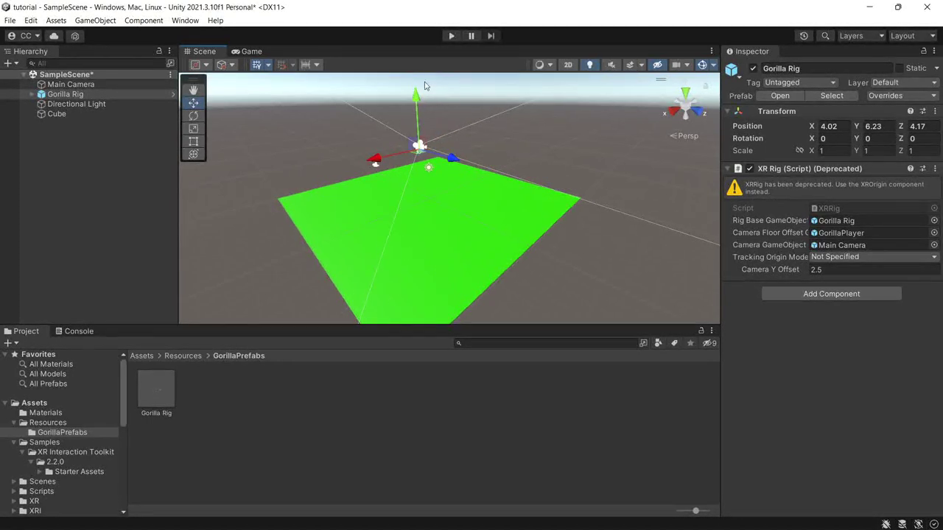
{"action": "left_click_drag", "start_coordinate": [418, 94], "coordinate": [417, 144]}
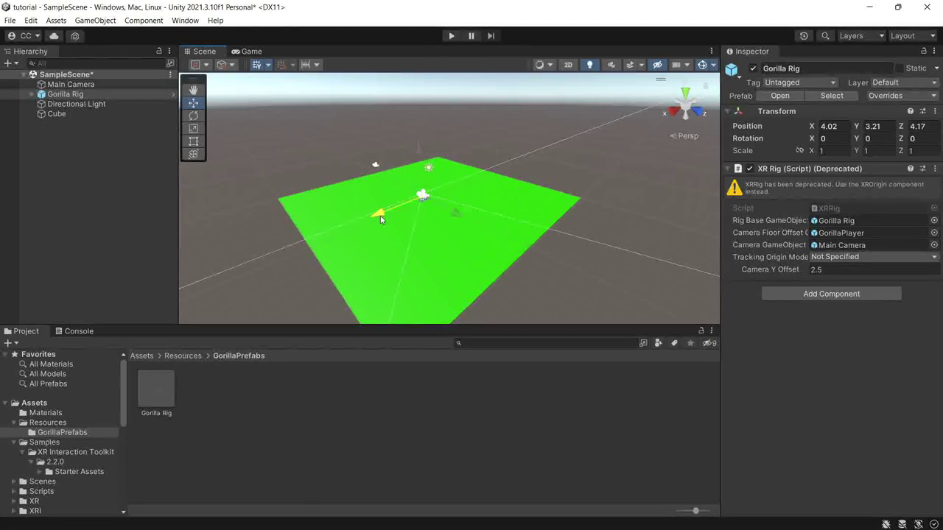
{"action": "left_click", "coordinate": [599, 120]}
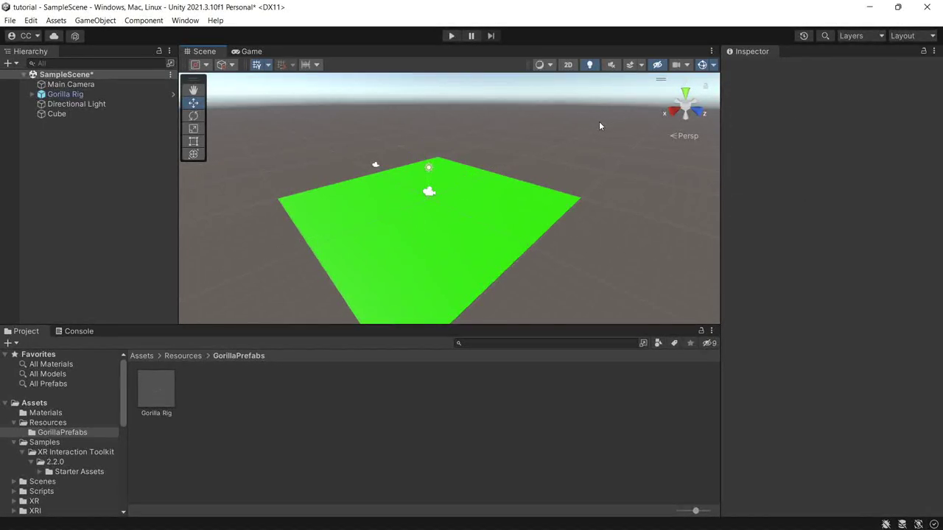
{"action": "scroll", "coordinate": [599, 120], "scroll_direction": "up", "scroll_amount": 10}
{"action": "scroll", "coordinate": [598, 121], "scroll_direction": "down", "scroll_amount": 5}
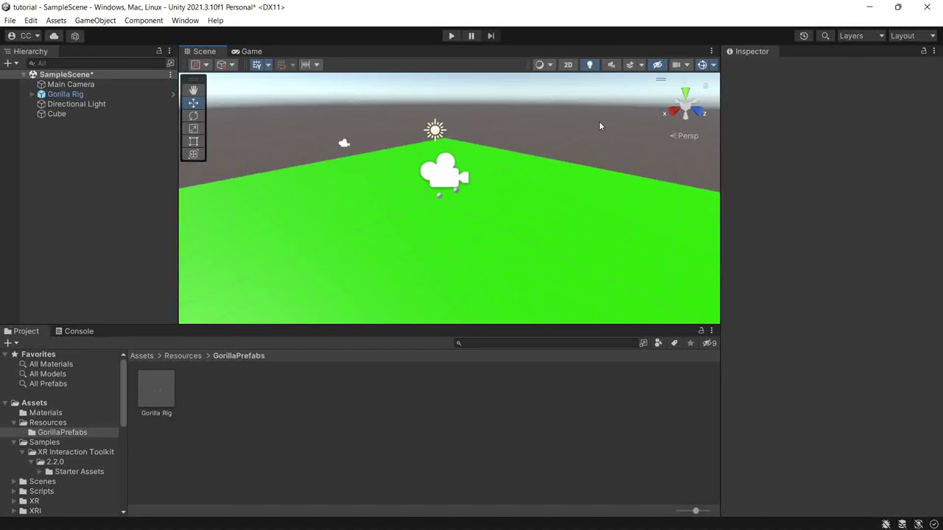
{"action": "left_click", "coordinate": [440, 187]}
{"action": "left_click_drag", "start_coordinate": [445, 145], "coordinate": [457, 224]}
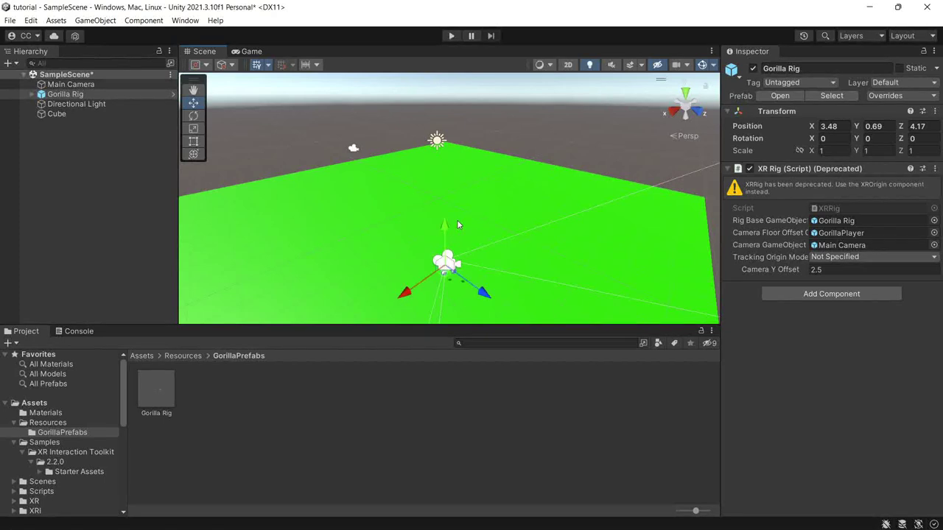
{"action": "left_click", "coordinate": [483, 120]}
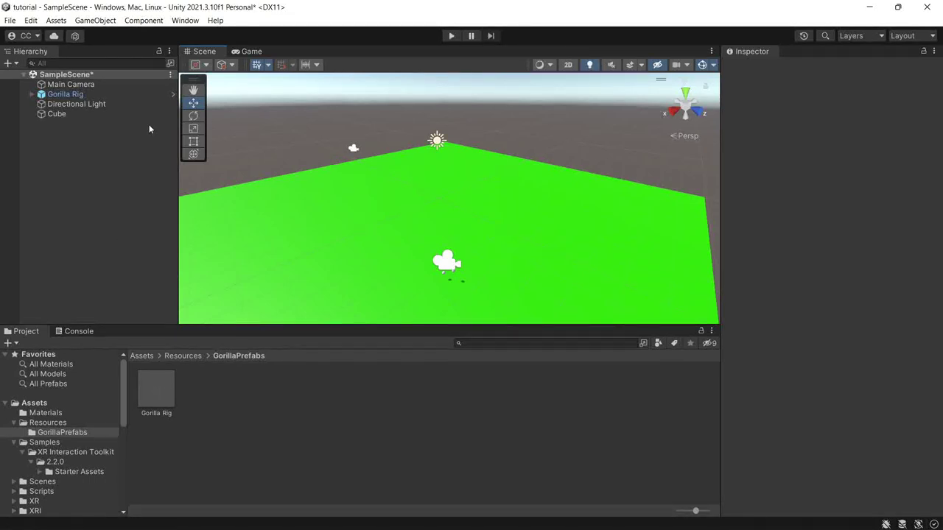
Delete the Main Camera from the Hierarchy, then switch over to the OBS window.
{"action": "left_click", "coordinate": [52, 85]}
{"action": "right_click", "coordinate": [62, 85]}
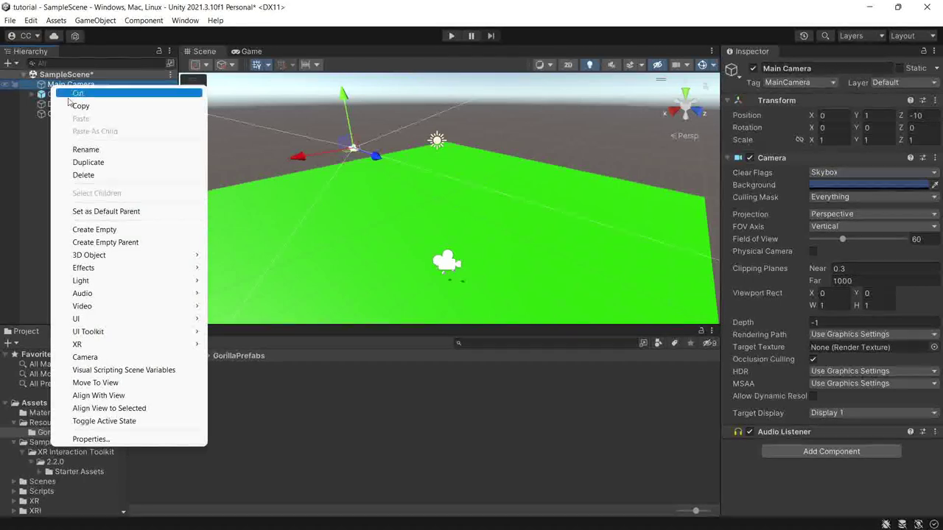
{"action": "left_click", "coordinate": [91, 175]}
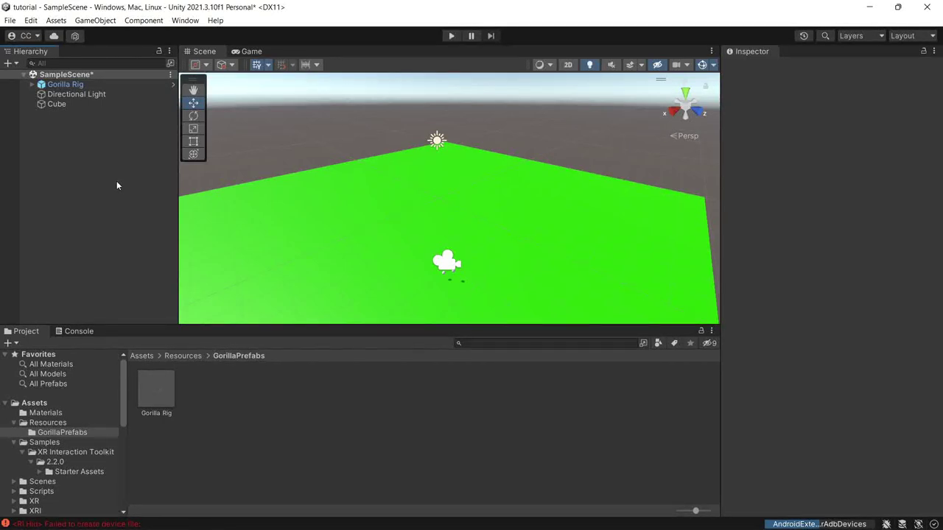
{"action": "key", "text": "alt+Tab"}
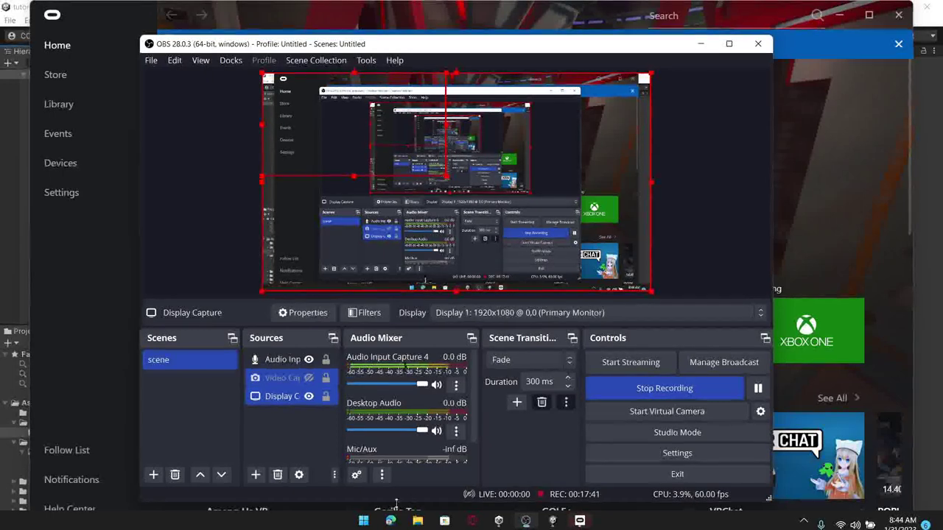
Search for SteamVR in the Start menu, launch it, and minimize the Oculus app window.
{"action": "left_click", "coordinate": [363, 521]}
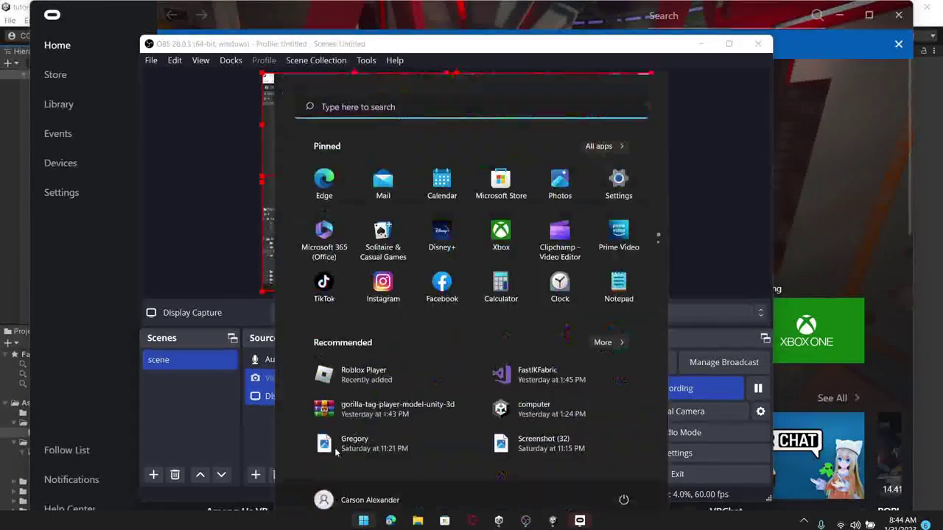
{"action": "left_click", "coordinate": [432, 86]}
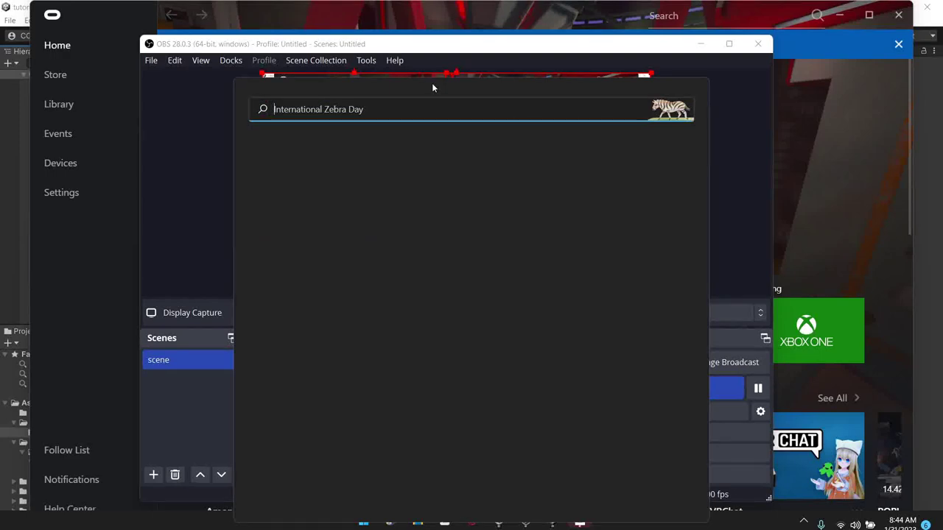
{"action": "type", "text": "steamvr"}
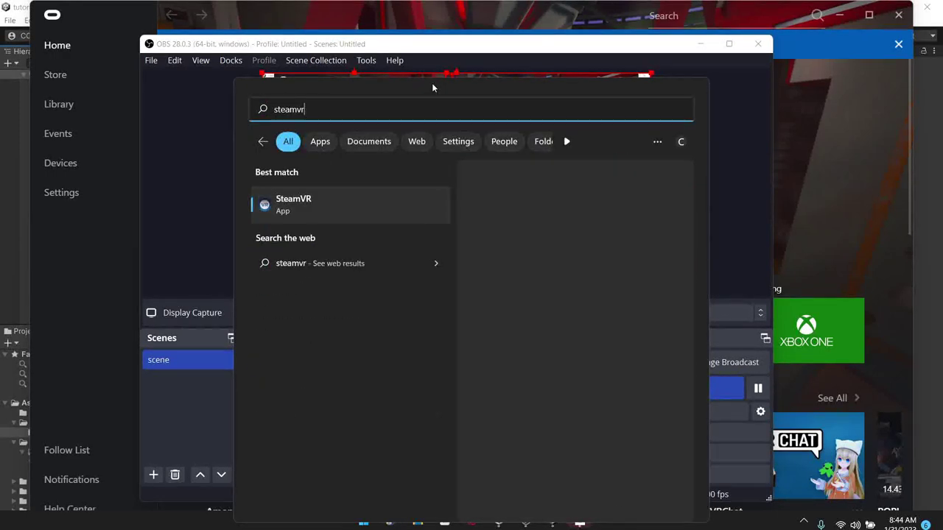
{"action": "left_click", "coordinate": [339, 209]}
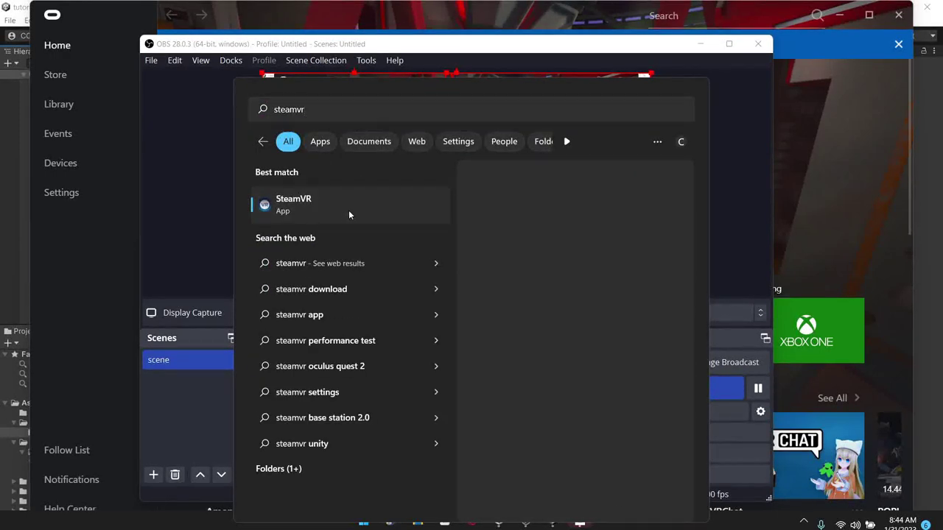
{"action": "left_click", "coordinate": [338, 211]}
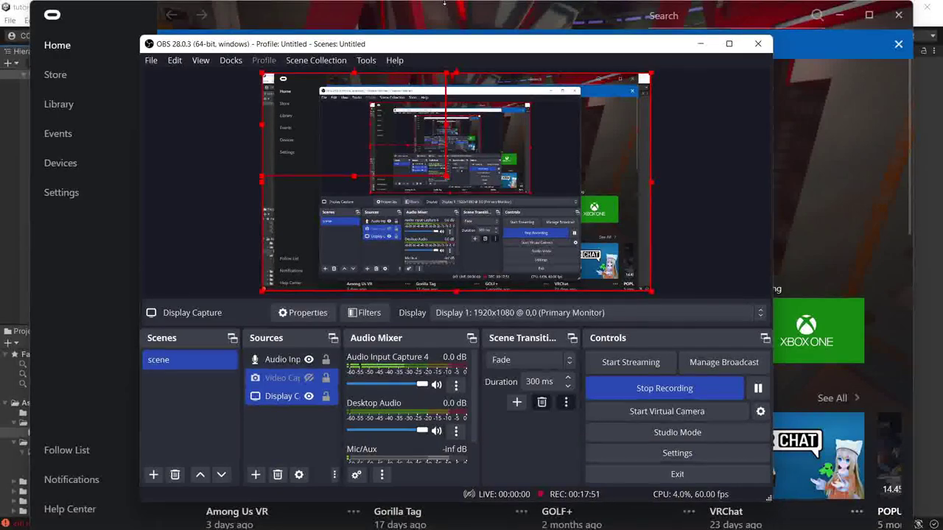
{"action": "left_click", "coordinate": [843, 15]}
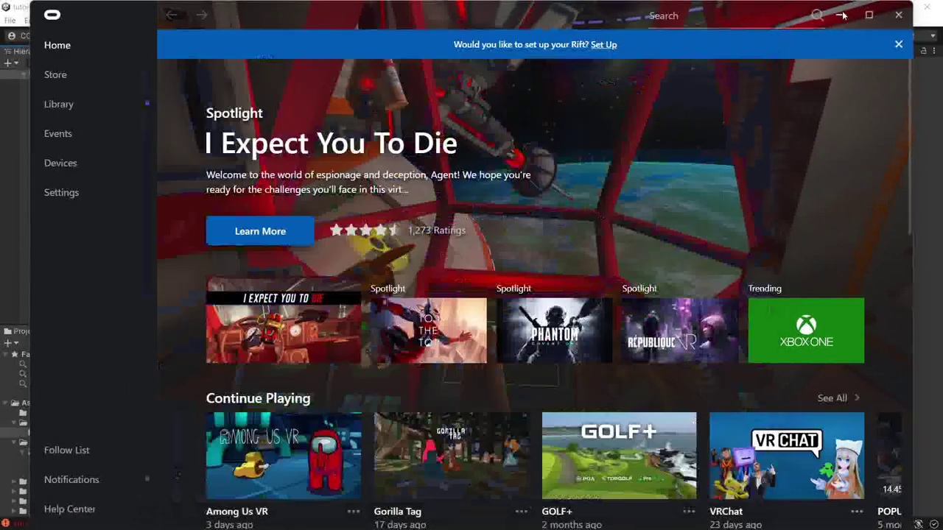
{"action": "left_click", "coordinate": [844, 14]}
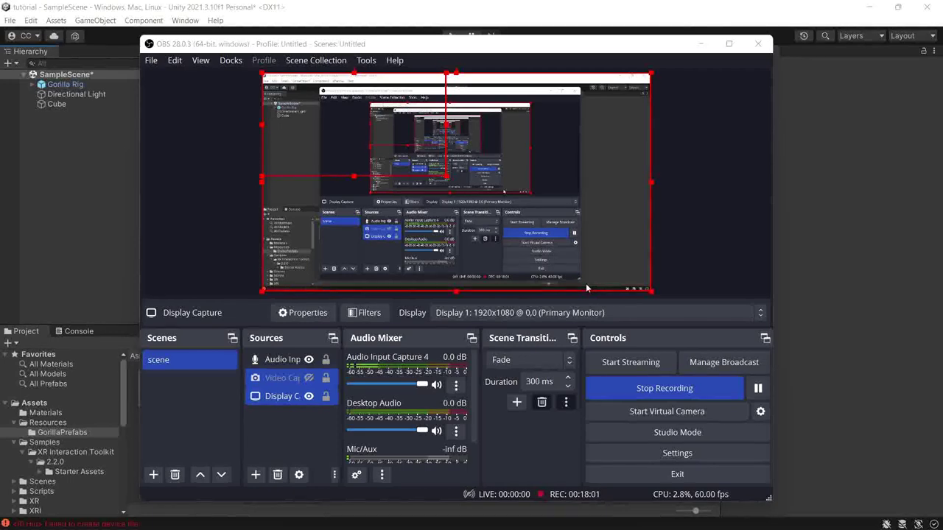
Deselect the Display Capture source in OBS without changing the display, then return to Unity.
{"action": "left_click", "coordinate": [582, 313]}
{"action": "left_click", "coordinate": [582, 312]}
{"action": "left_click", "coordinate": [672, 197]}
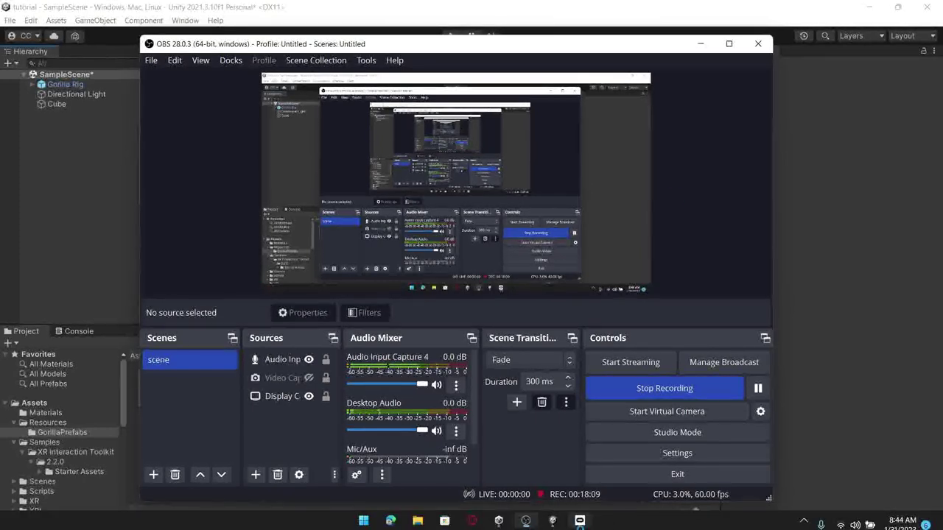
{"action": "mouse_move", "coordinate": [560, 523]}
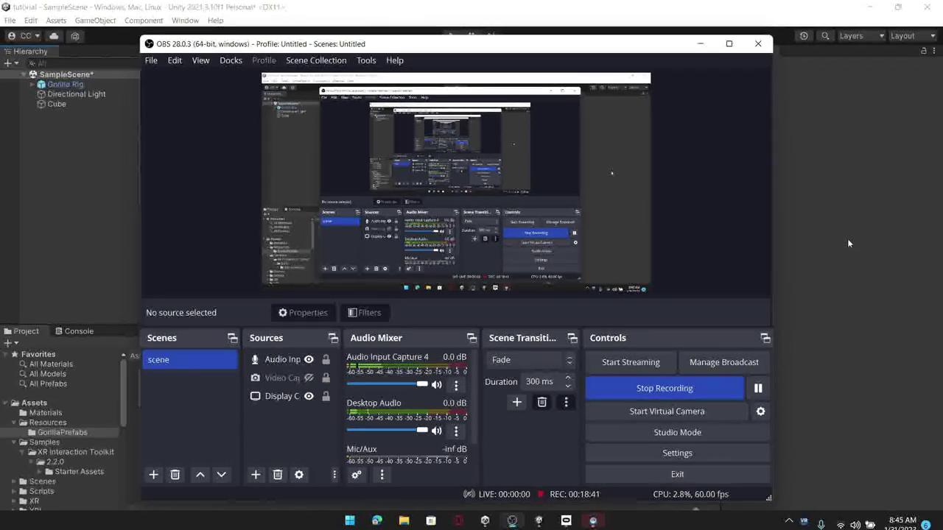
{"action": "left_click", "coordinate": [3, 260]}
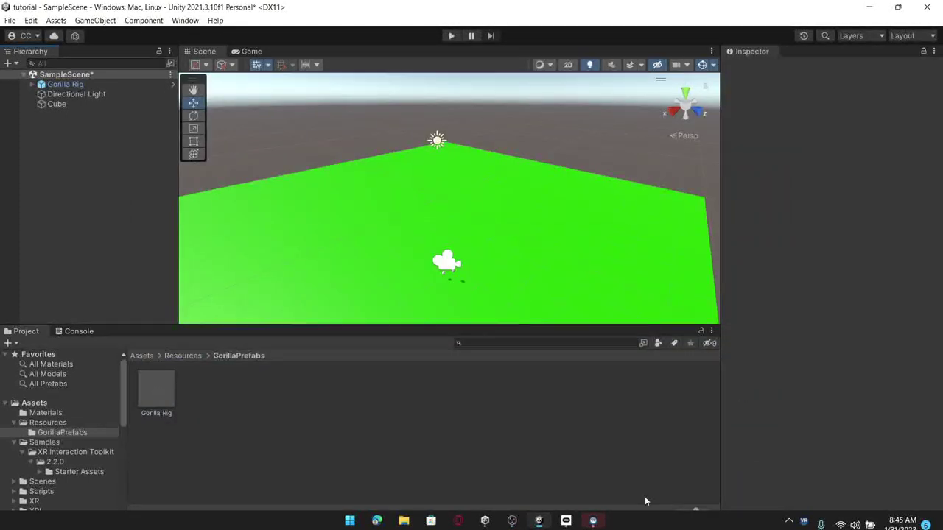
Enter Play mode to test the Gorilla Rig over the green floor in VR via SteamVR.
{"action": "mouse_move", "coordinate": [593, 521]}
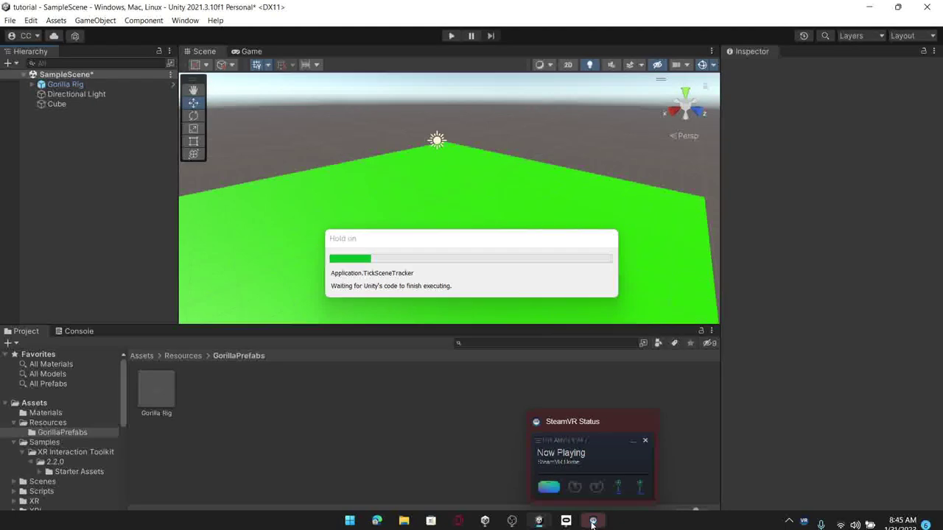
{"action": "mouse_move", "coordinate": [538, 520]}
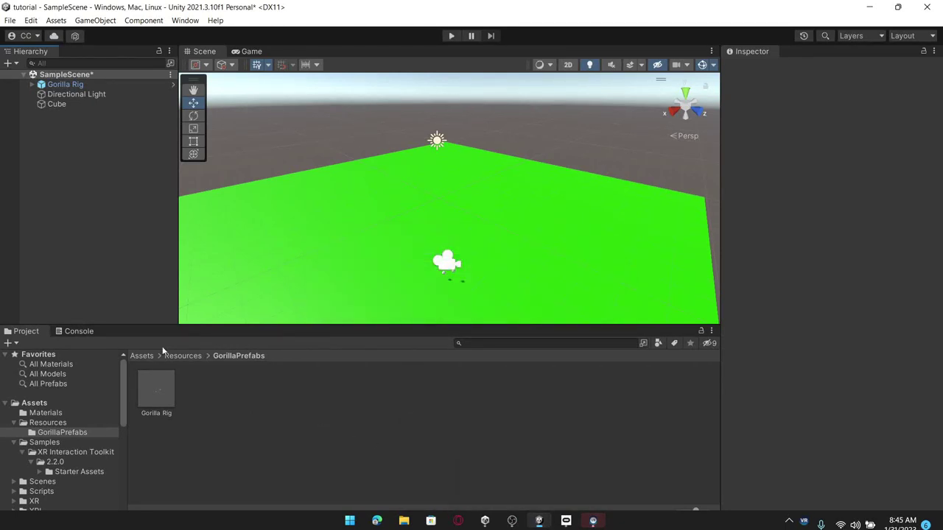
{"action": "left_click", "coordinate": [451, 37]}
{"action": "left_click", "coordinate": [449, 36]}
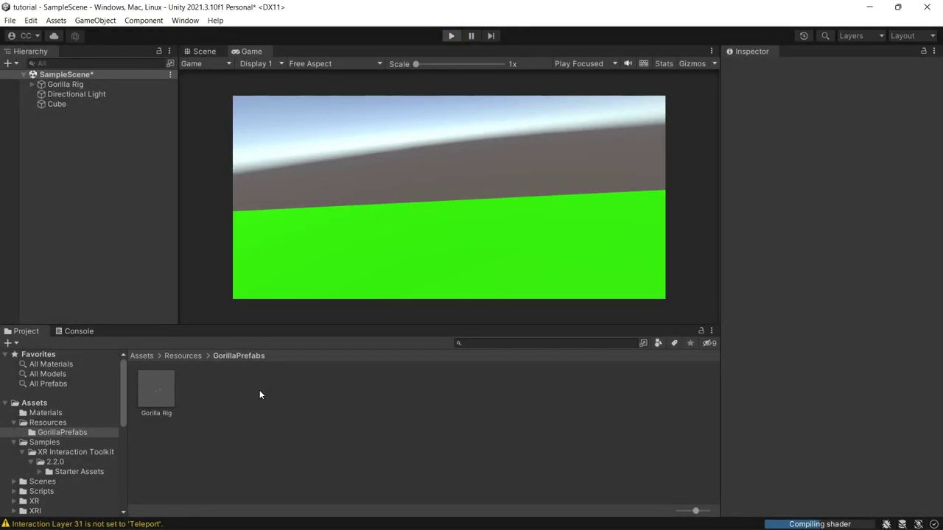
Stop Play mode, replay the scene to view the green floor through the rig, then stop again.
{"action": "key", "text": "ctrl+p"}
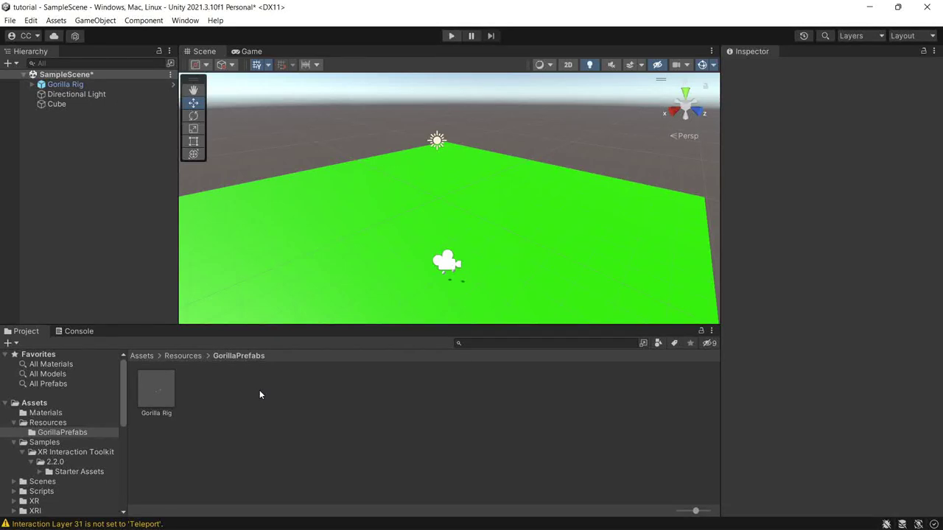
{"action": "left_click", "coordinate": [451, 36]}
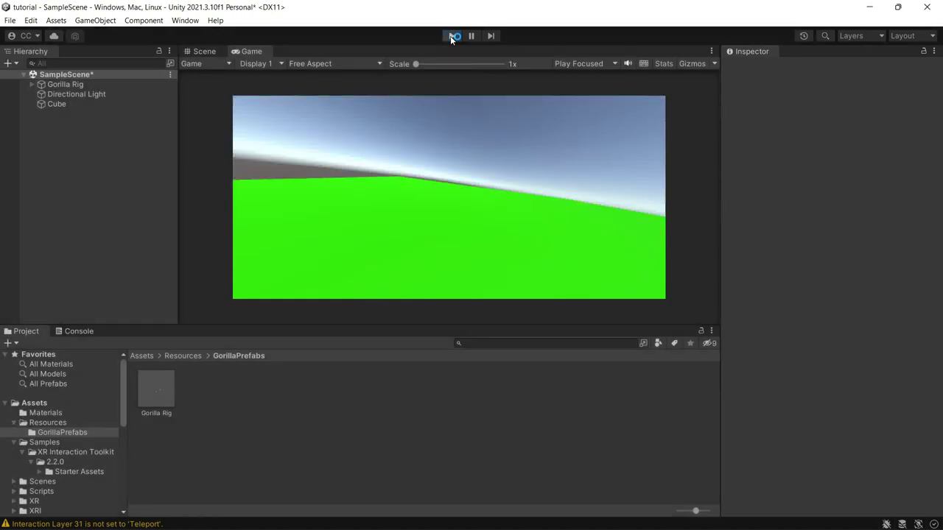
{"action": "left_click", "coordinate": [452, 36]}
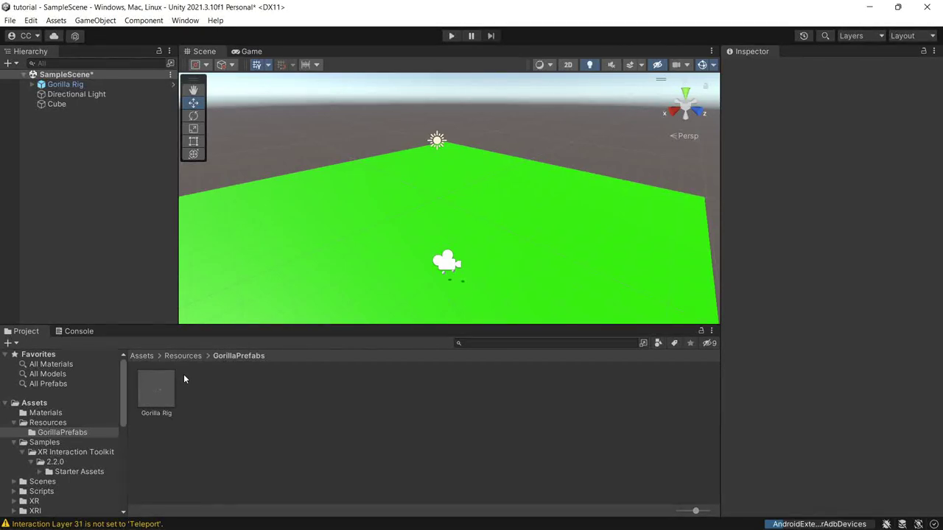
Select the Assets folder to list Materials, Resources, Samples, Scenes, Scripts, XR and XRI.
{"action": "left_click", "coordinate": [46, 404]}
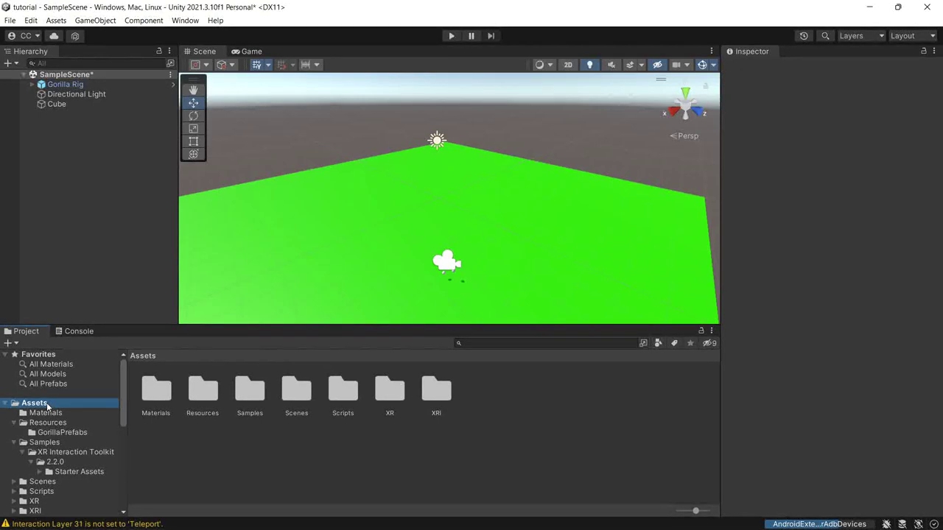
{"action": "mouse_move", "coordinate": [471, 529]}
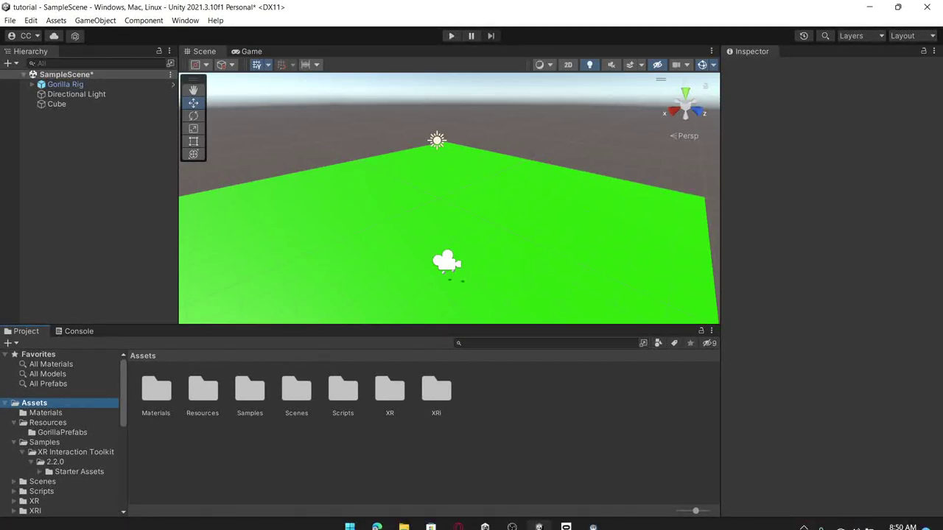